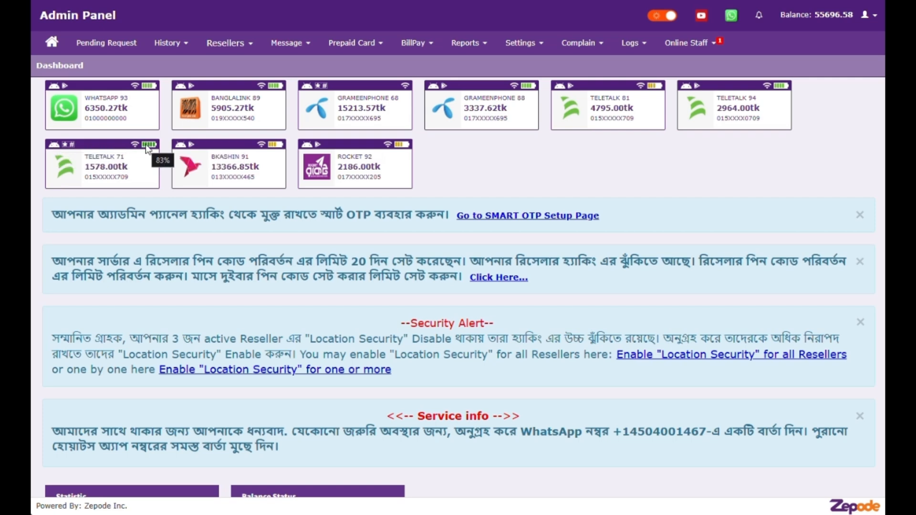
Step: Open the Manage Modem #89 window from the Banglalink 89 card on the dashboard
click(213, 109)
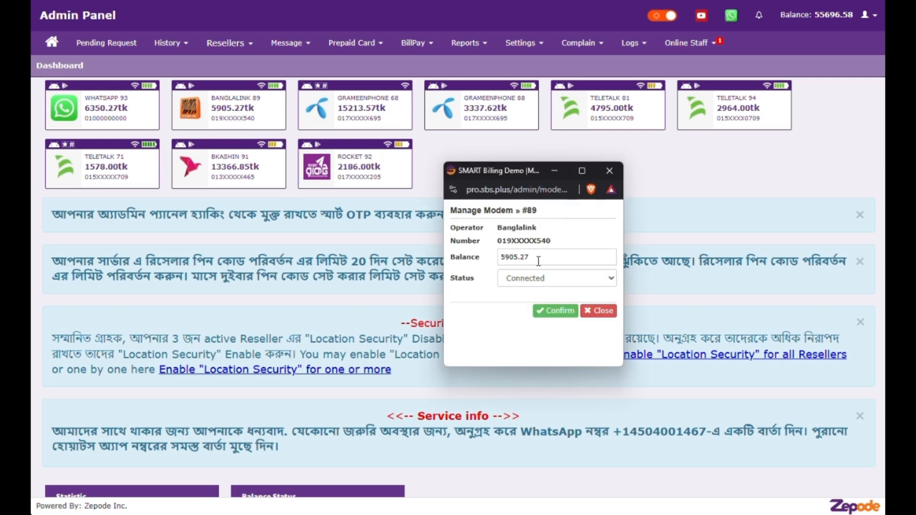
Step: Edit modem #89's balance, keep status Connected, and close the window without saving
drag(534, 261, 502, 258)
click(504, 258)
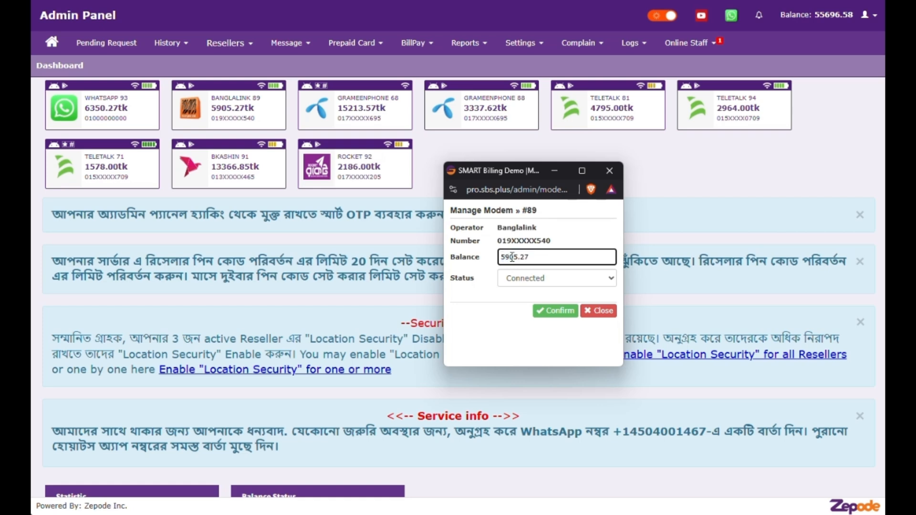
key(BackSpace)
click(555, 277)
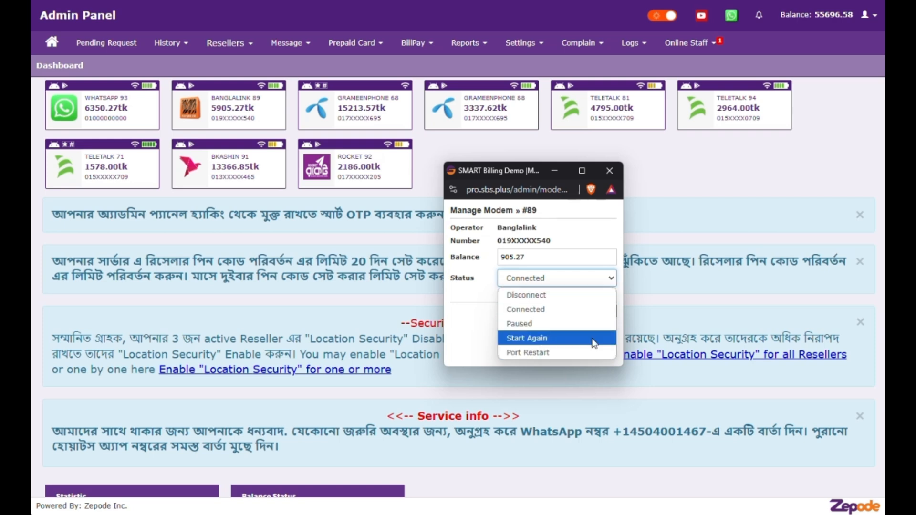
click(594, 236)
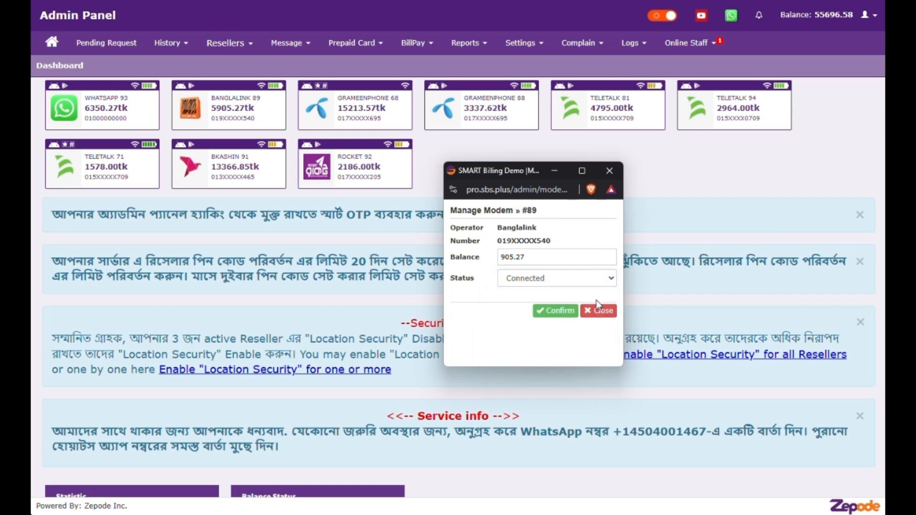
click(600, 312)
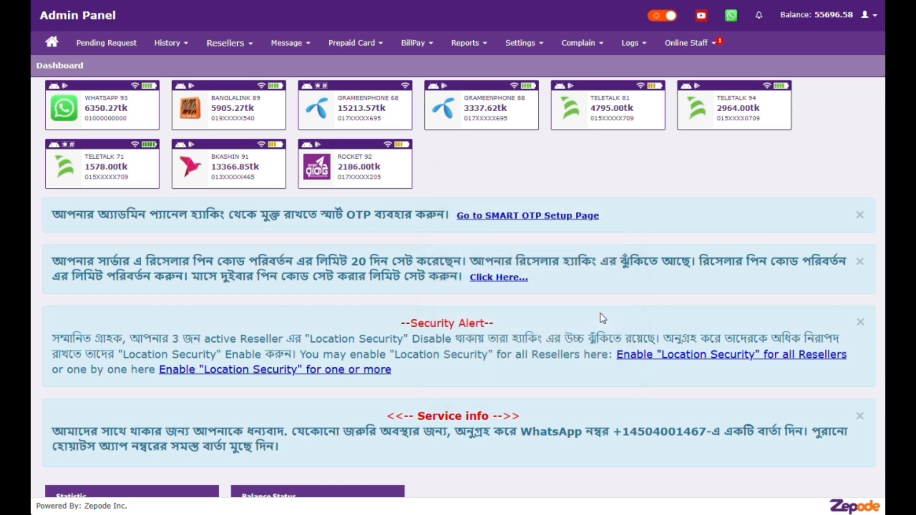
Step: Go to Settings > Modems, point out row 3's details, and open Grameenphone modem #68's window
click(525, 48)
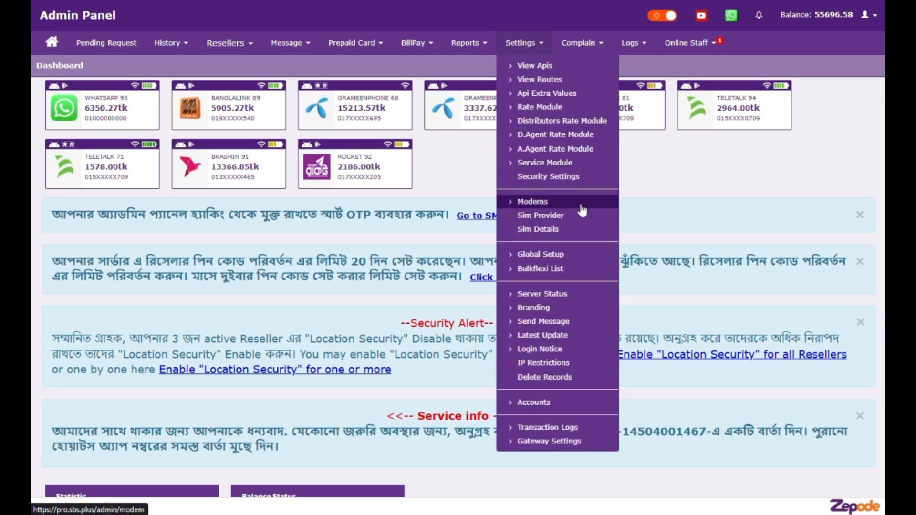
click(539, 203)
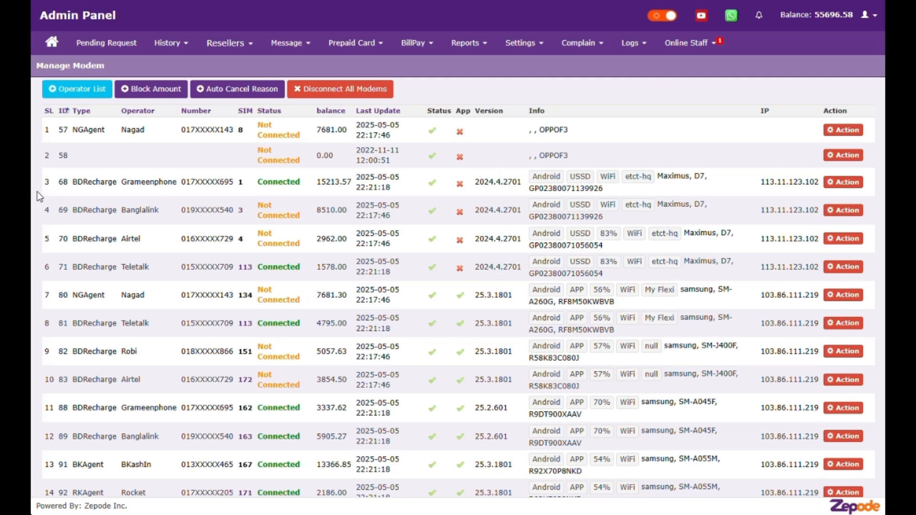
double_click(62, 182)
drag(87, 183, 238, 183)
click(247, 182)
drag(267, 184, 396, 188)
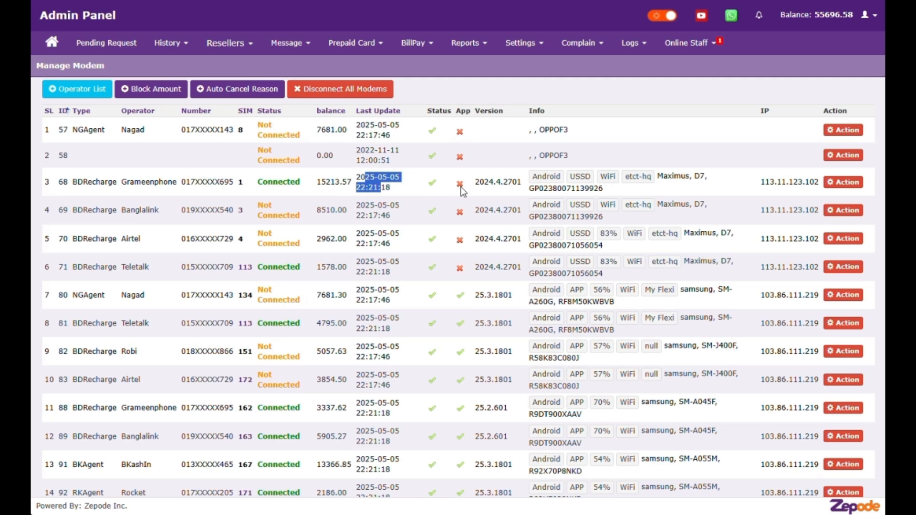
drag(484, 182, 518, 186)
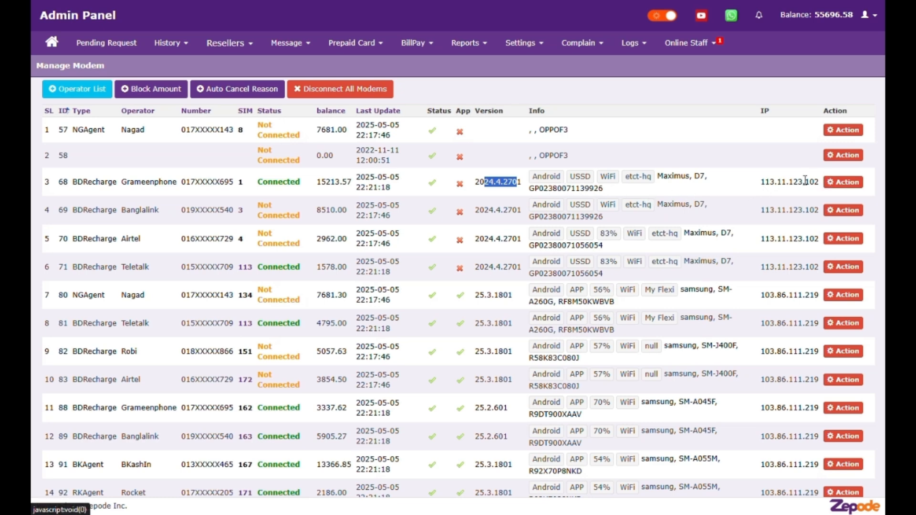
click(839, 183)
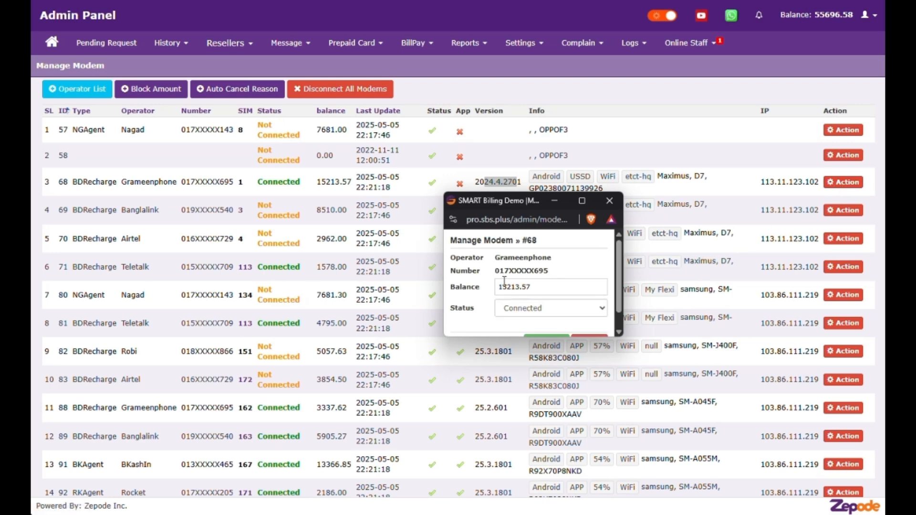
Step: Close modem #68's window keeping Connected, then open SIM 155 used by Teletalk modem #94
scroll(555, 314, down, 1)
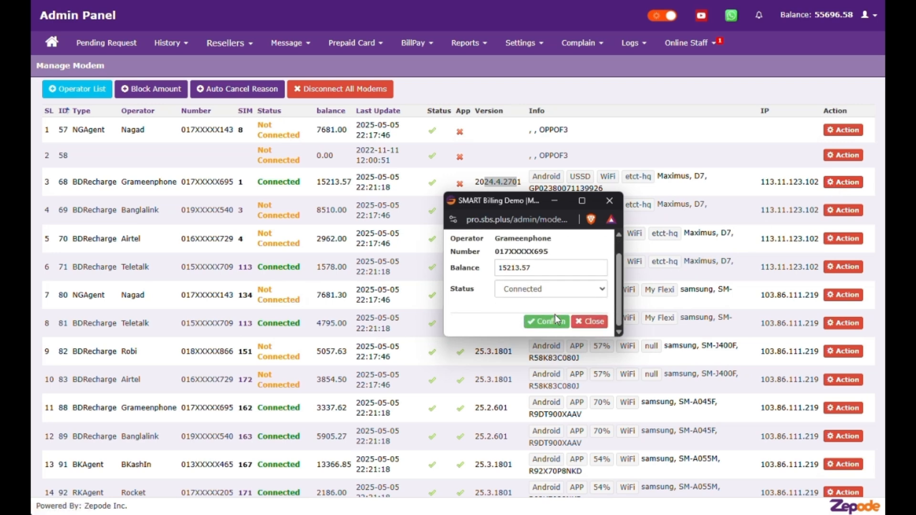
click(556, 296)
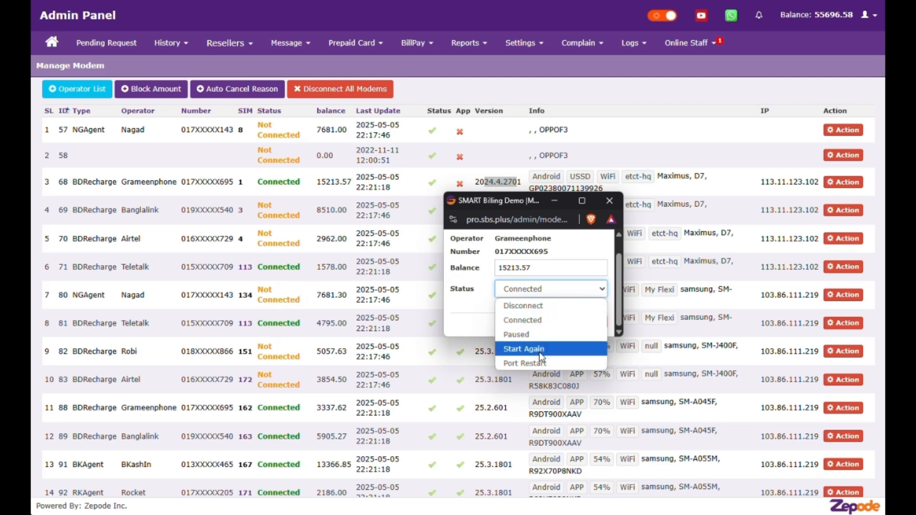
click(567, 253)
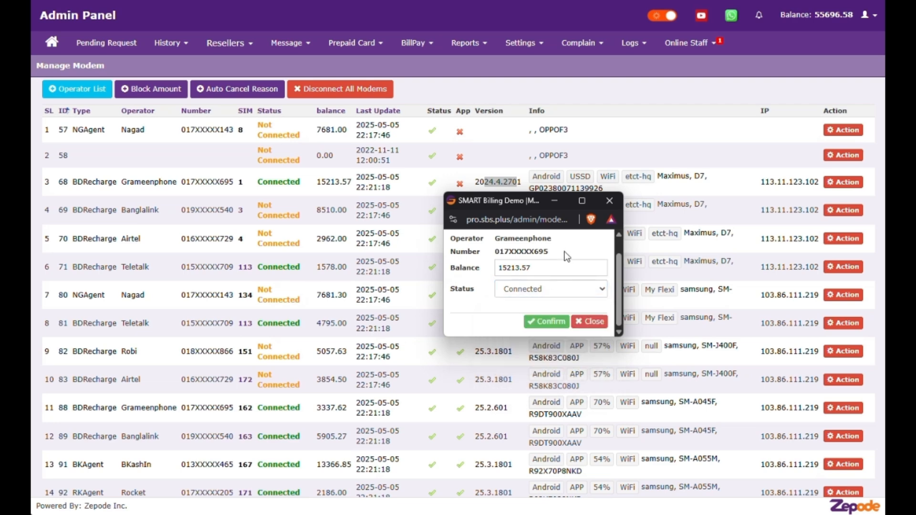
click(590, 327)
scroll(245, 401, down, 3)
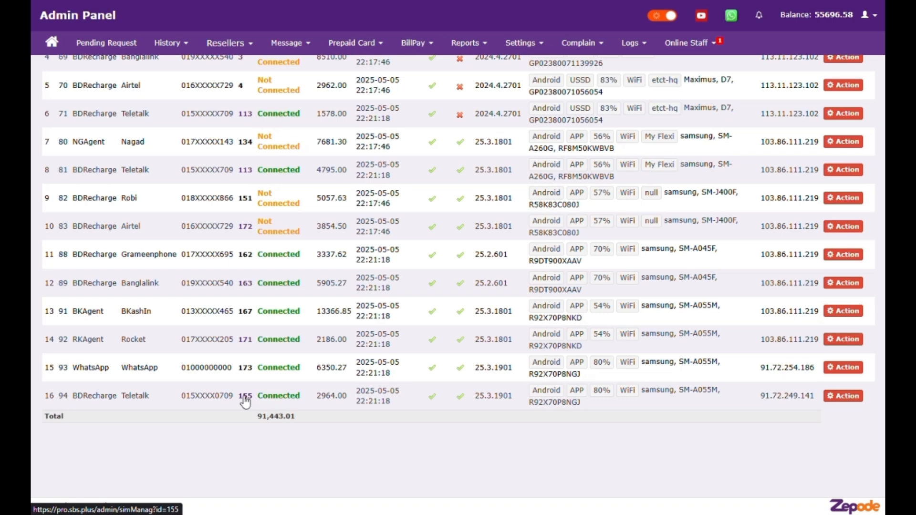
click(245, 396)
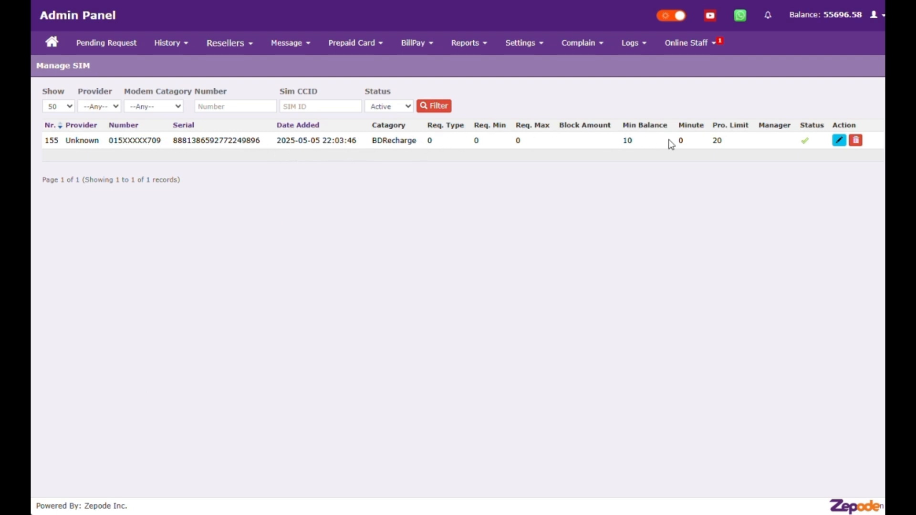
Step: Open SIM #155's edit form and enlarge the window to show all fields
click(839, 141)
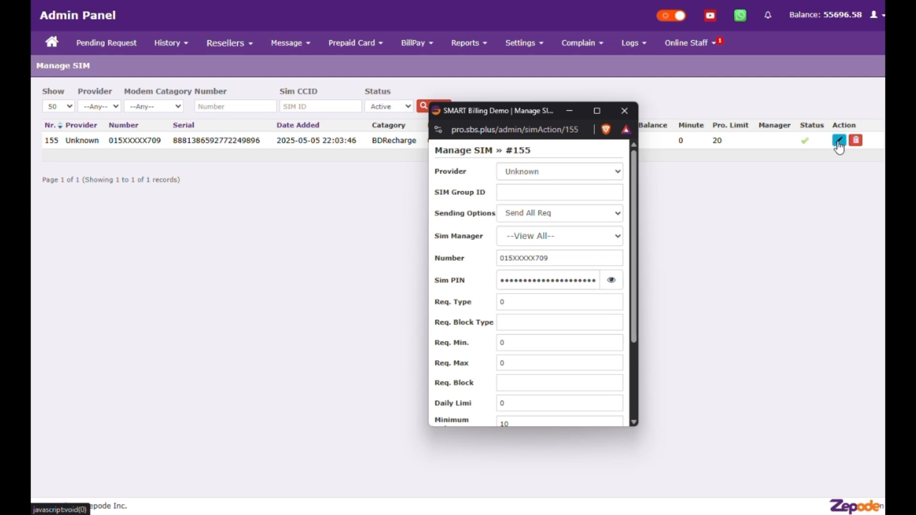
drag(637, 426, 670, 484)
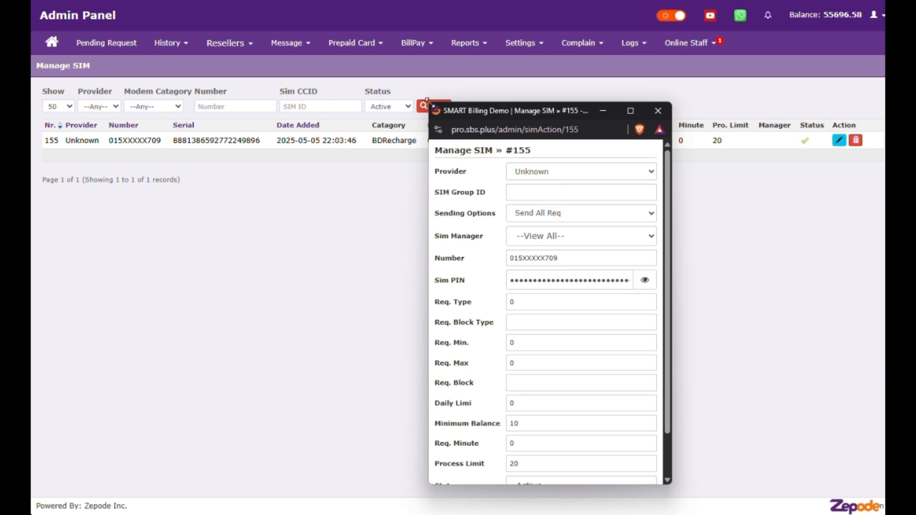
drag(429, 102, 382, 38)
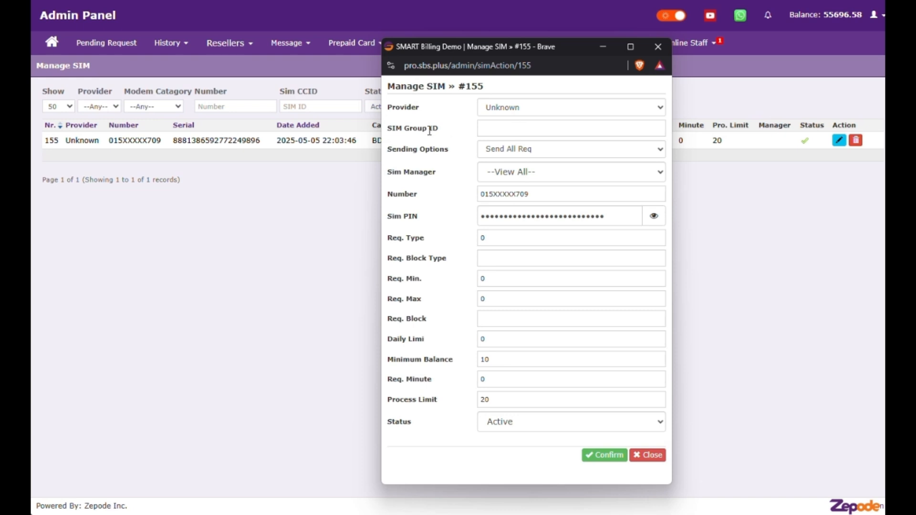
Step: Inspect the SIM Group ID, Provider (Unknown) and Sim Manager options without changing them
click(518, 126)
click(518, 126)
click(530, 102)
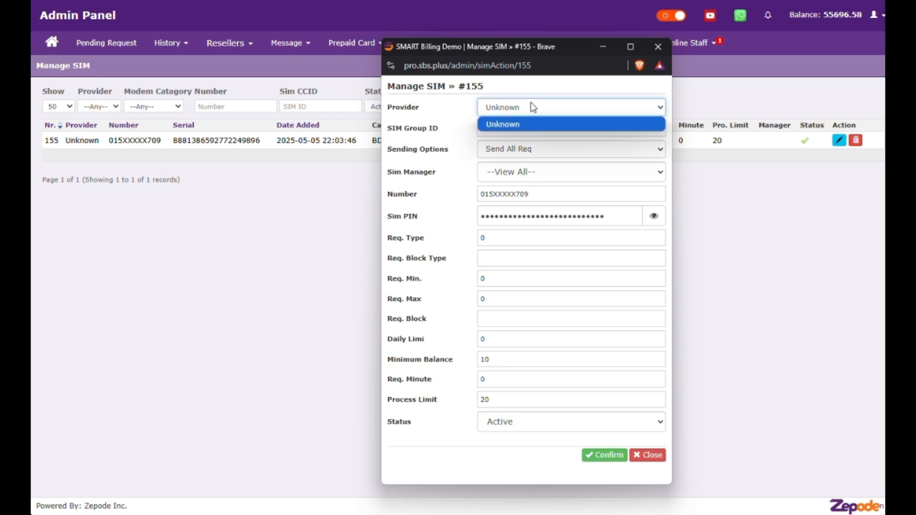
click(530, 102)
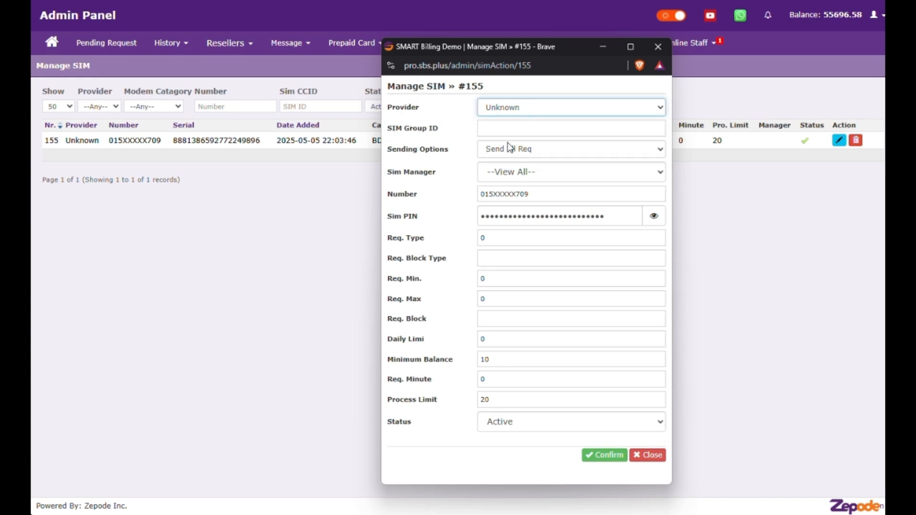
click(538, 180)
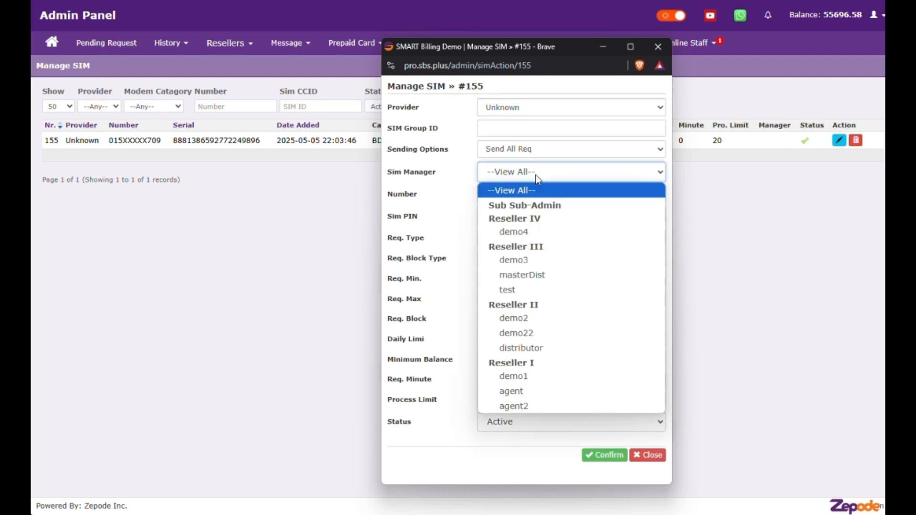
click(519, 173)
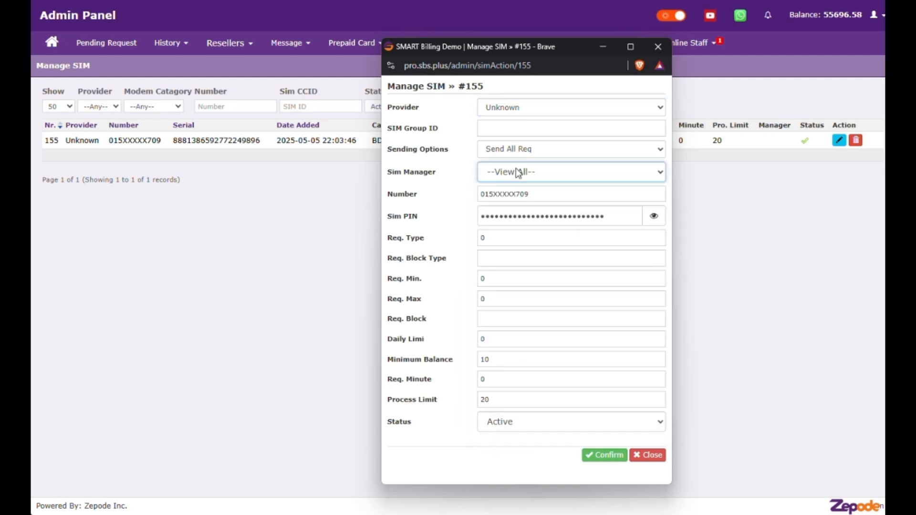
click(533, 194)
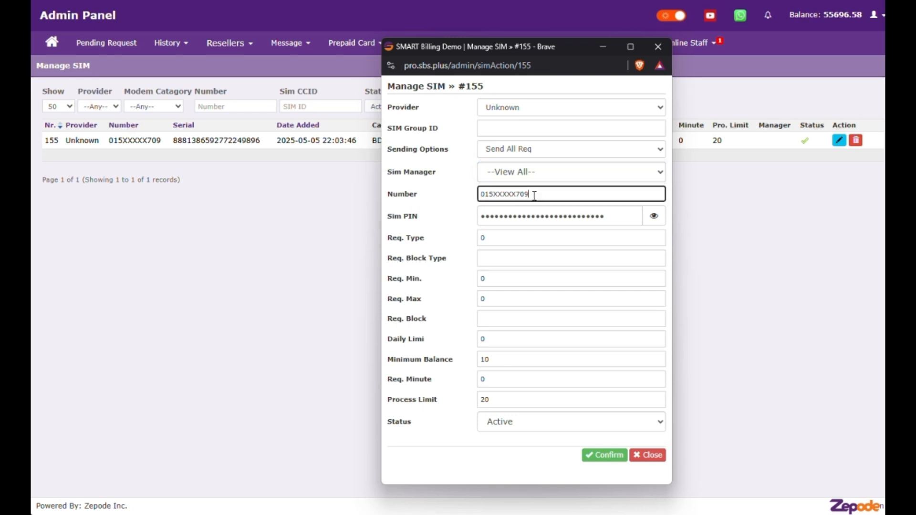
Step: Review SIM #155's PIN, Req. Type 0 and Req. Block Type fields
double_click(603, 220)
click(517, 217)
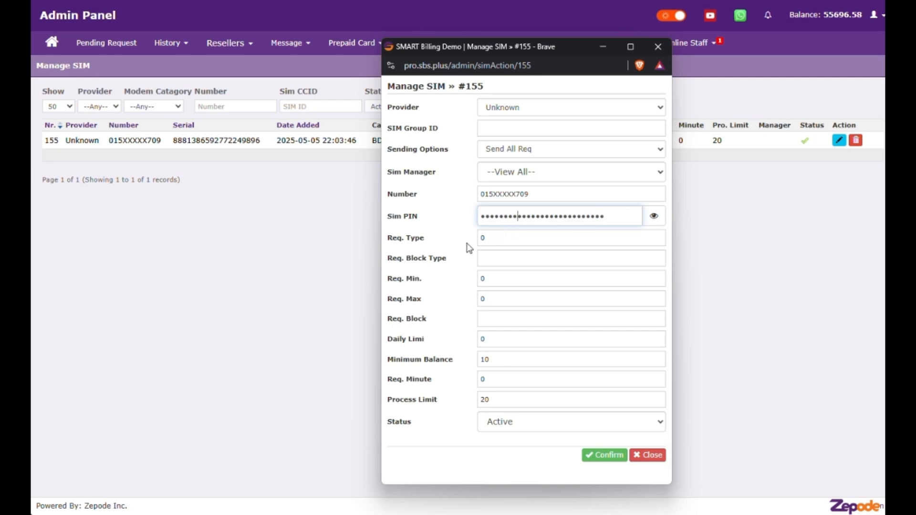
drag(388, 242, 426, 243)
click(498, 239)
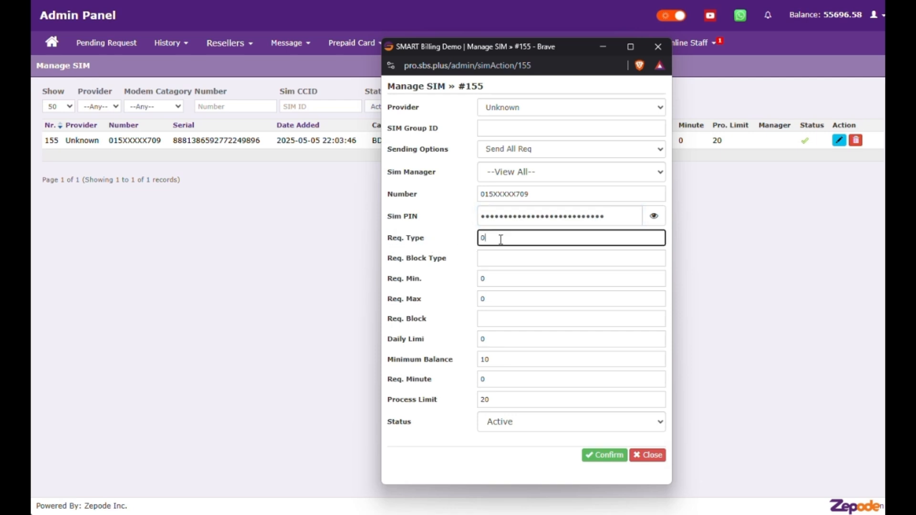
drag(501, 238, 459, 242)
drag(393, 258, 447, 259)
click(506, 258)
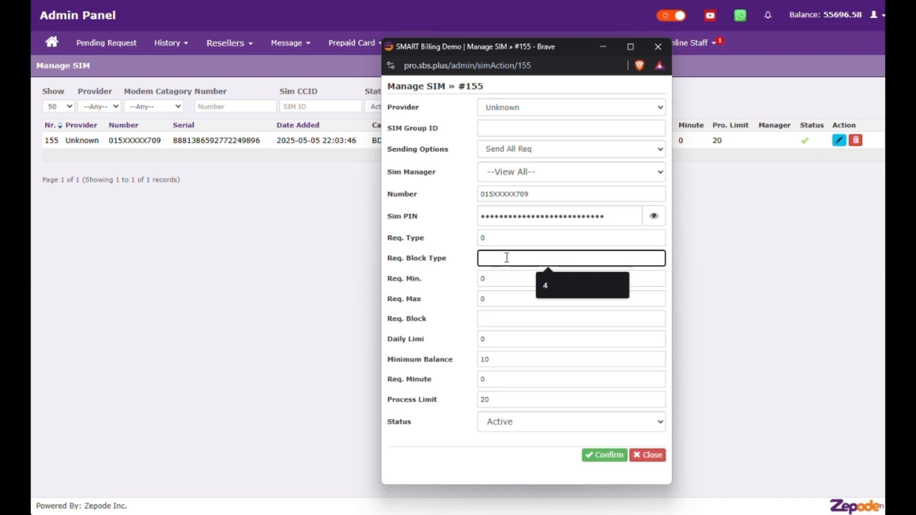
Step: Review the minimum and maximum request amount values and the Req. Block setting
click(391, 278)
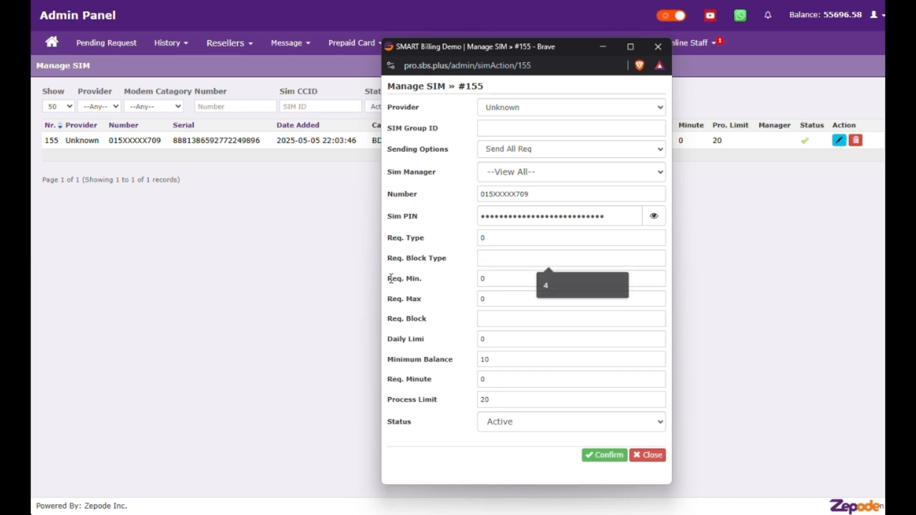
drag(391, 279, 426, 281)
double_click(498, 279)
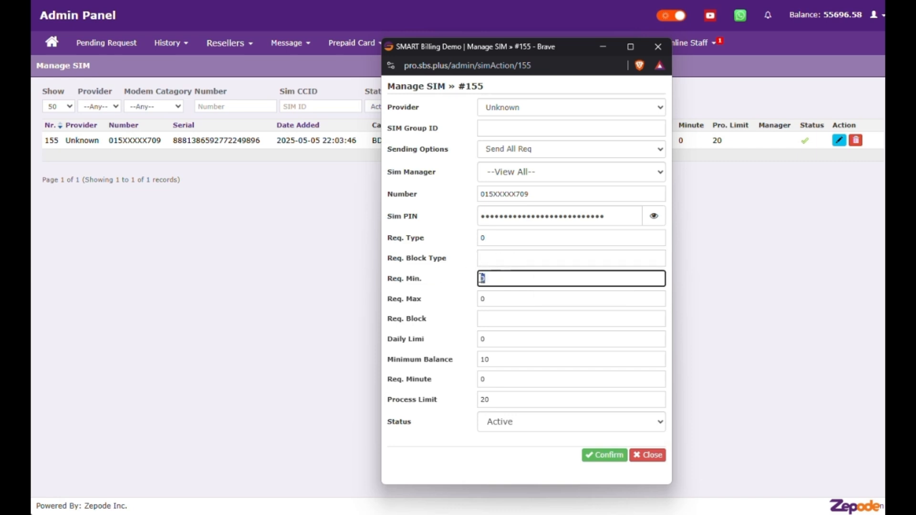
drag(392, 299, 423, 304)
click(496, 301)
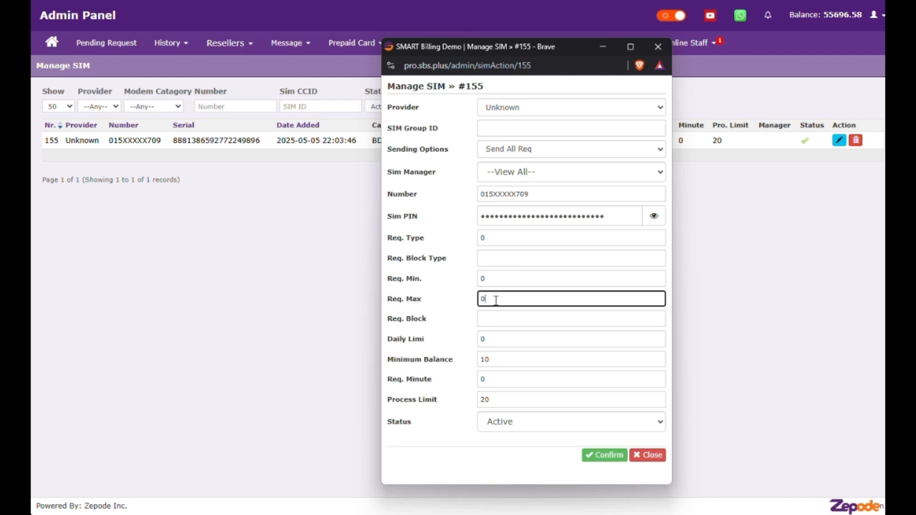
double_click(496, 301)
drag(393, 318, 427, 320)
Step: Enter Req. Block amounts 5,15,19 and a daily limit of 5000
click(498, 317)
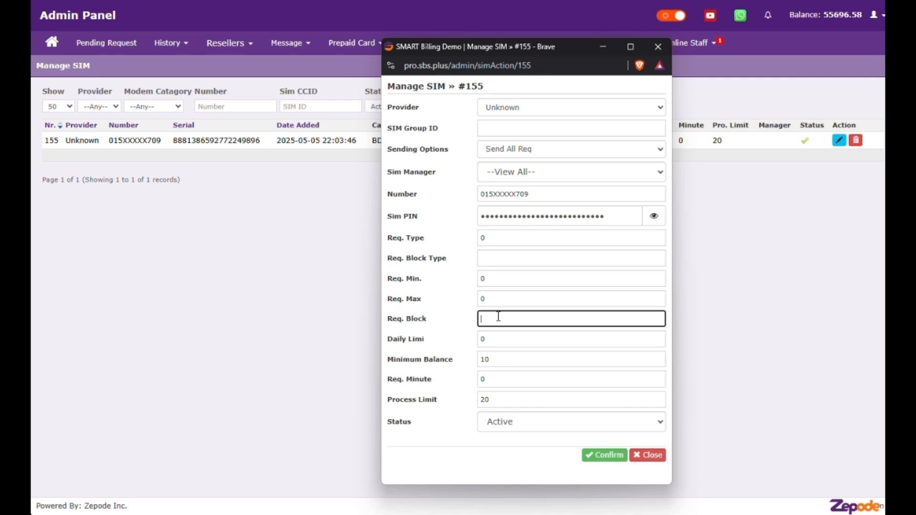
text(5,)
text(15,19)
key(Tab)
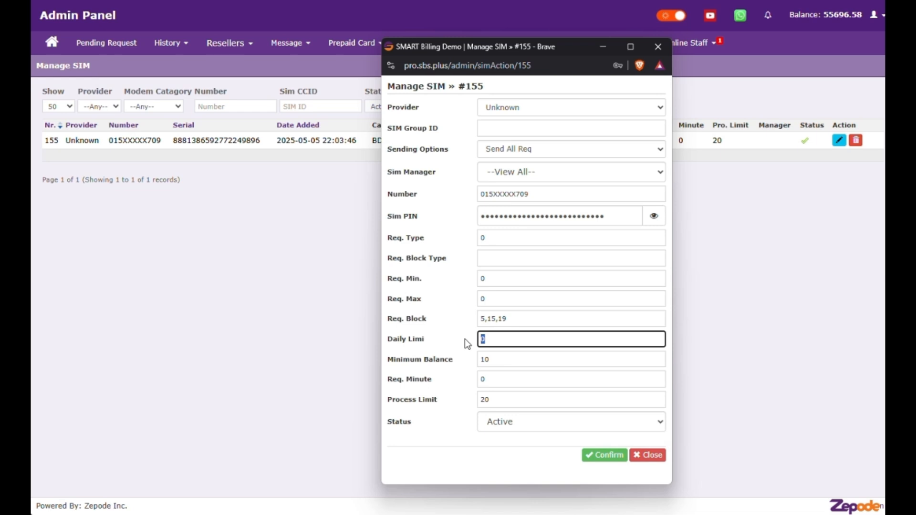
text(5000)
Step: Set minimum balance to 10 and check the request minute and process limit values
drag(395, 360, 415, 385)
click(506, 361)
text(10)
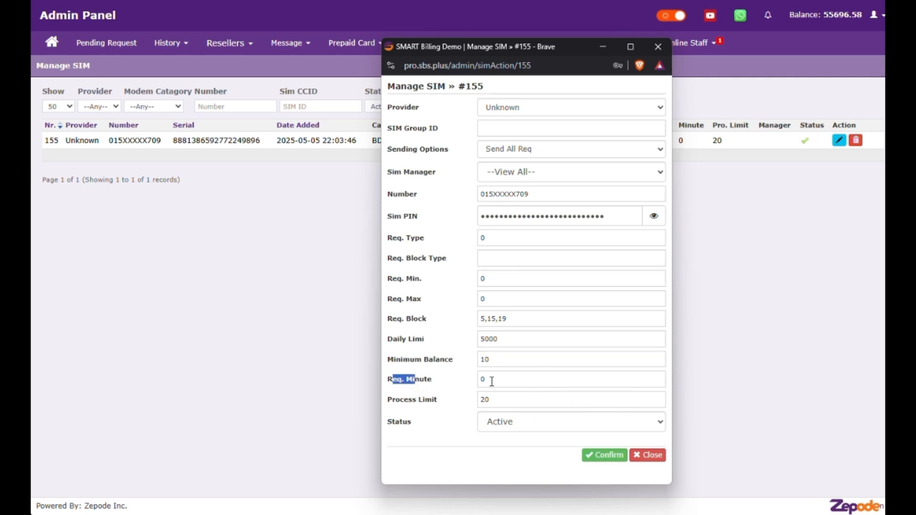
click(490, 380)
drag(486, 380, 478, 379)
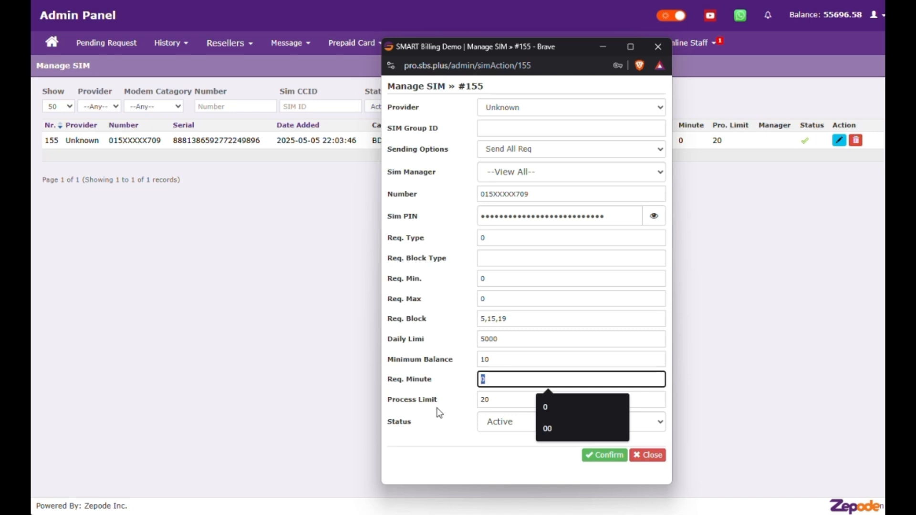
drag(401, 399, 433, 406)
click(489, 400)
drag(489, 400, 485, 400)
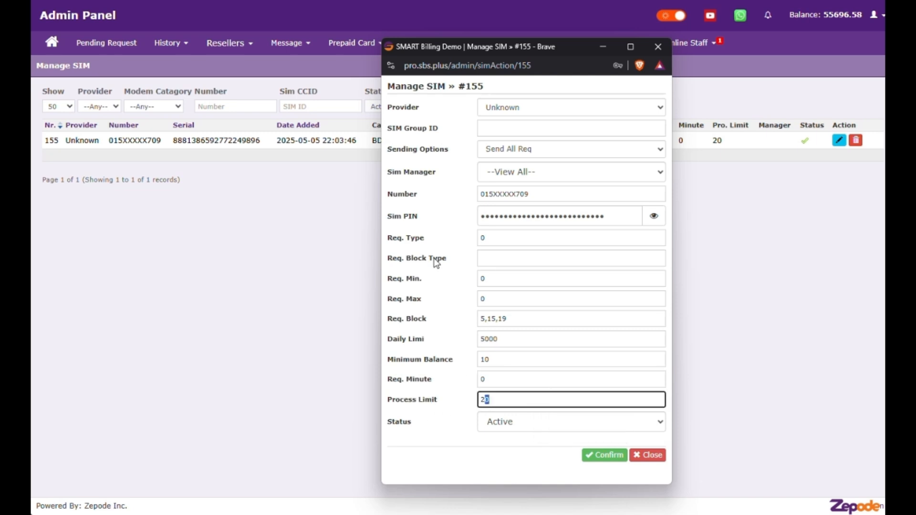
Step: Re-edit Req. Type, leaving it at 0, and confirm SIM #155's settings
click(504, 238)
drag(504, 239, 470, 238)
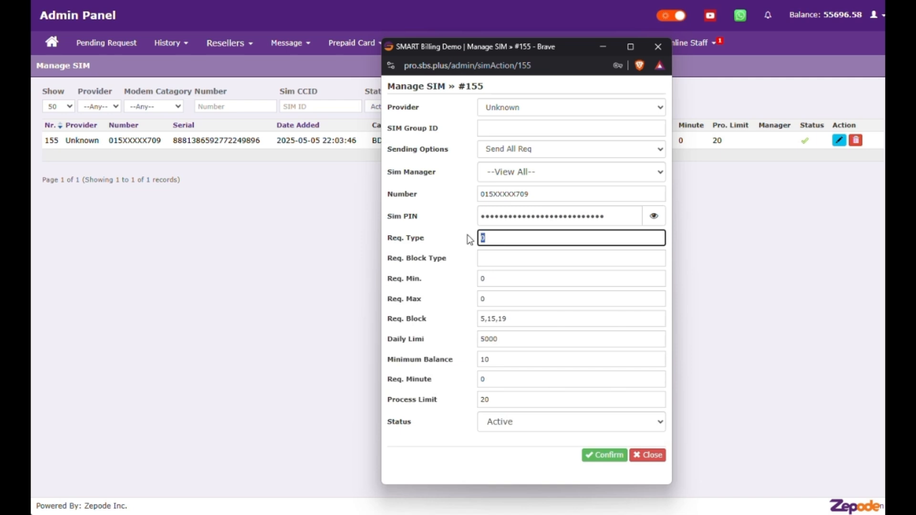
text(1)
drag(491, 239, 450, 243)
text(2)
text(0)
key(Return)
click(520, 44)
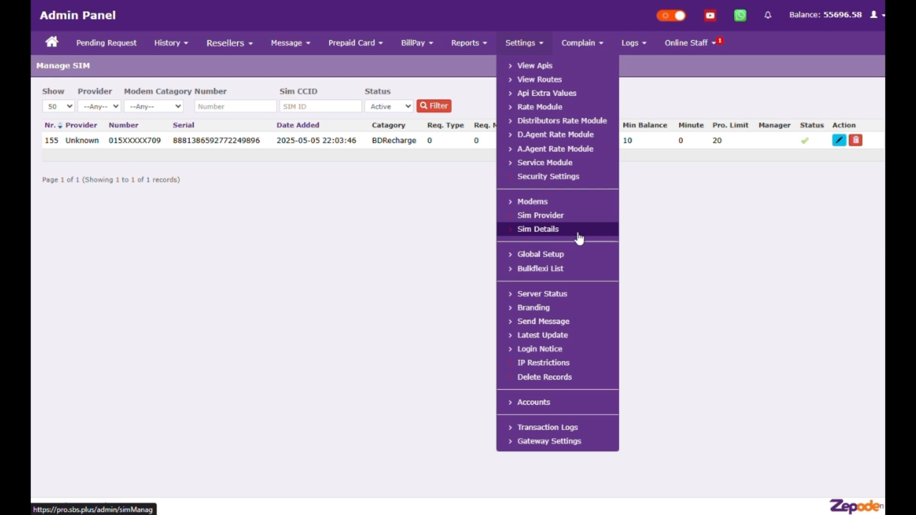
Step: Open Settings > Sim Details and scroll through the full SIM table
click(578, 234)
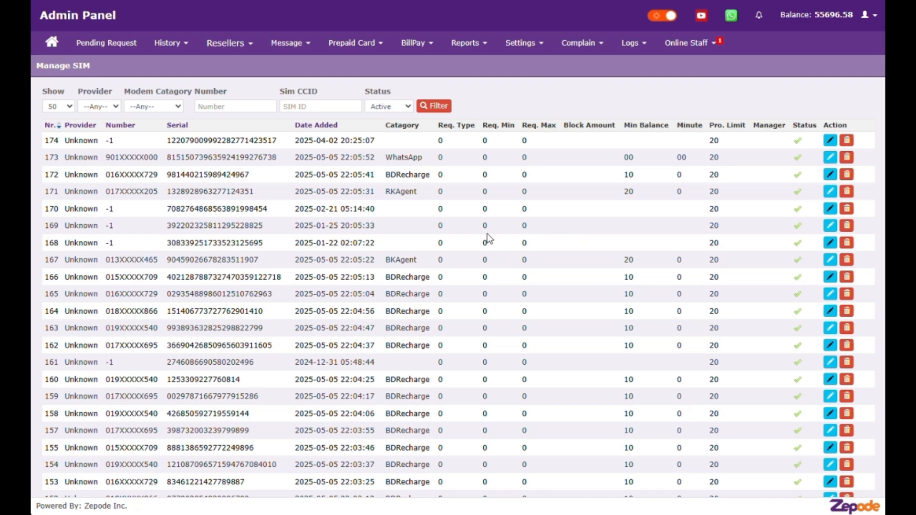
scroll(487, 239, down, 12)
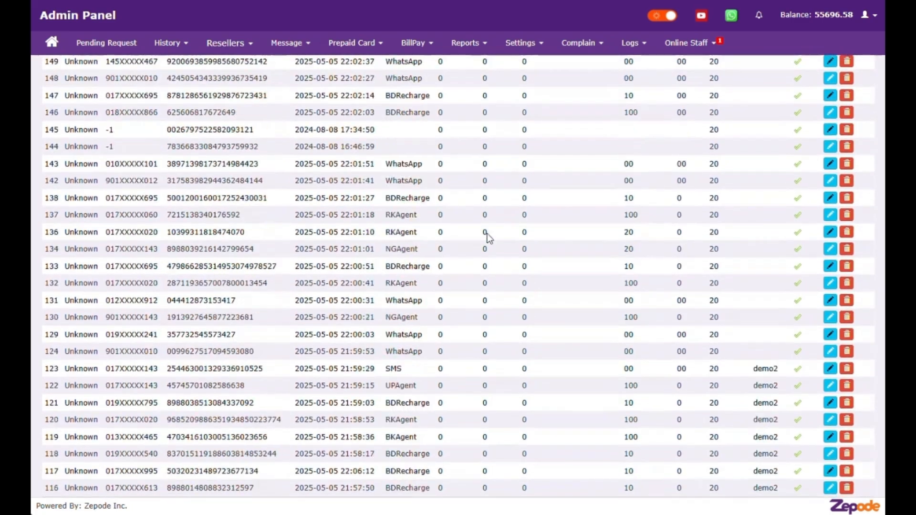
scroll(488, 234, up, 8)
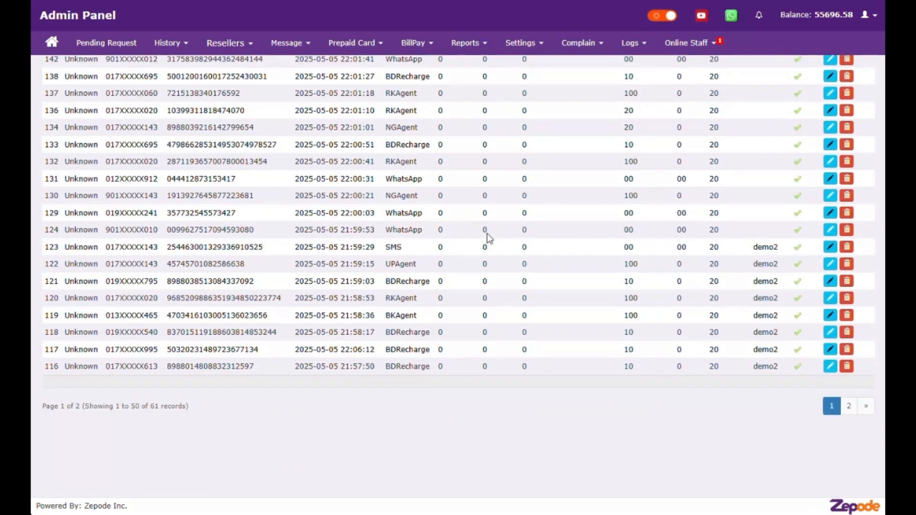
scroll(487, 234, up, 5)
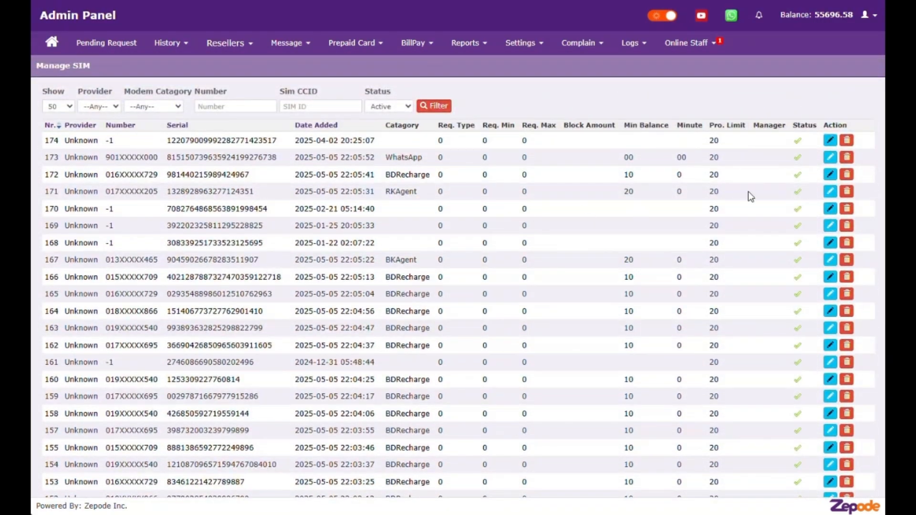
Step: Open SIM #172's edit form and close it unchanged
click(830, 175)
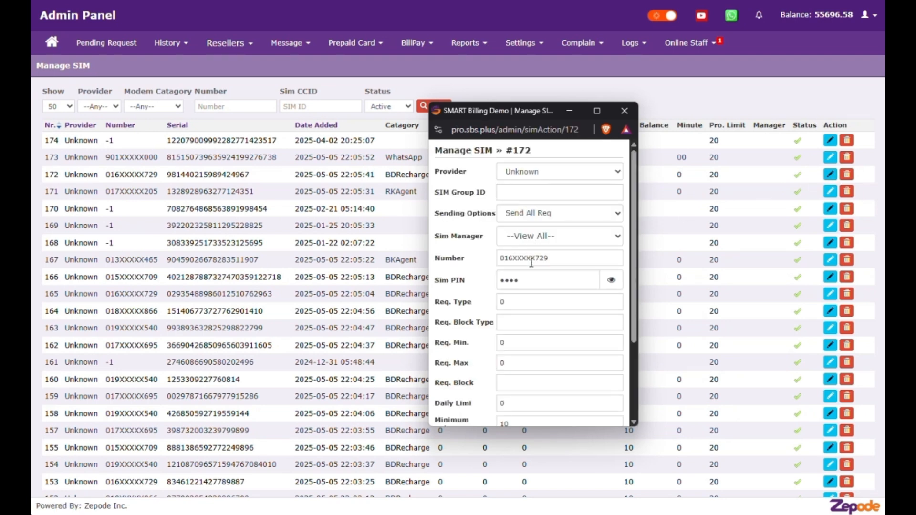
scroll(530, 268, down, 3)
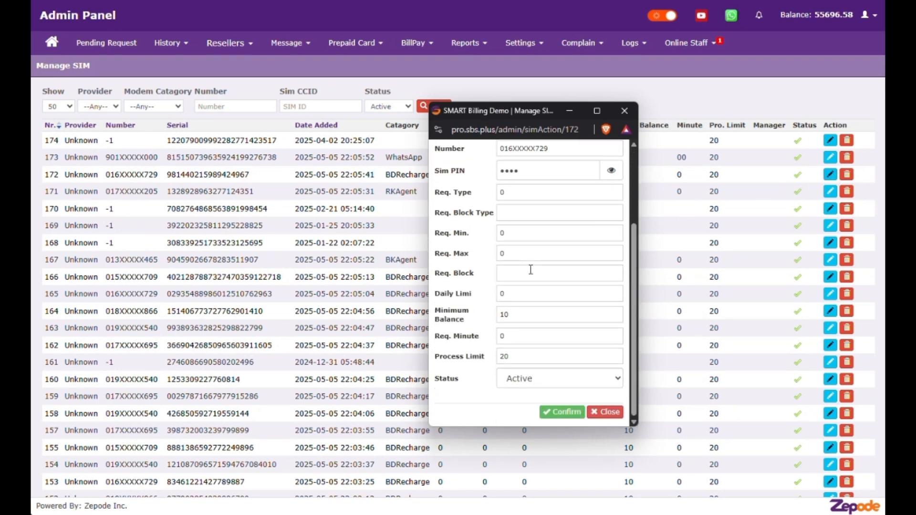
click(606, 413)
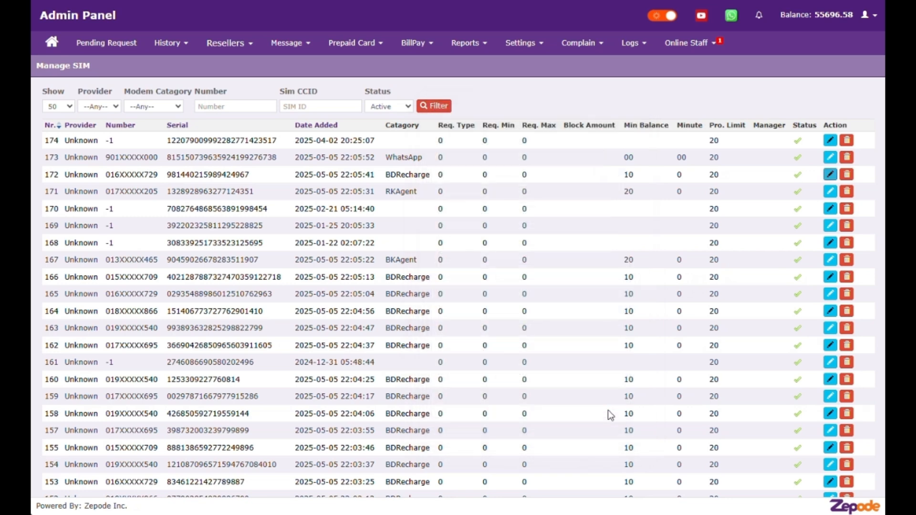
Step: Open the Manage Modem list via Settings > Modems
click(521, 43)
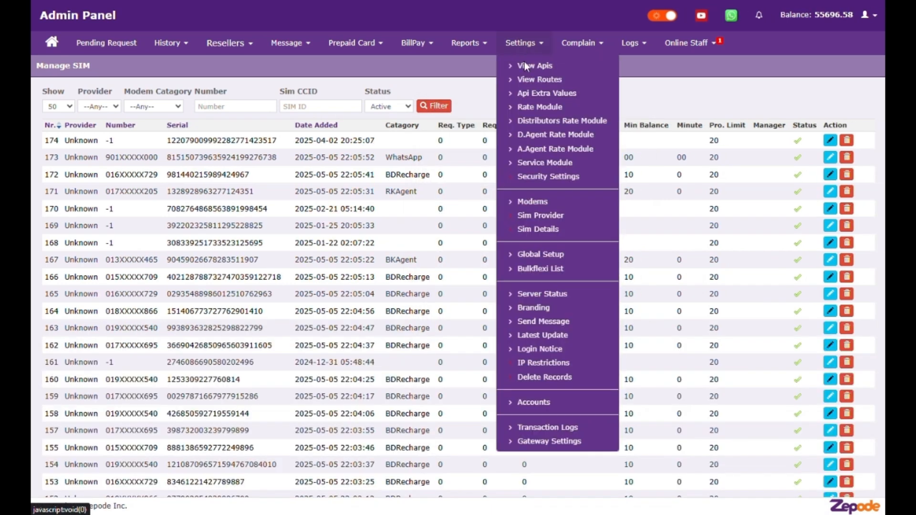
click(535, 204)
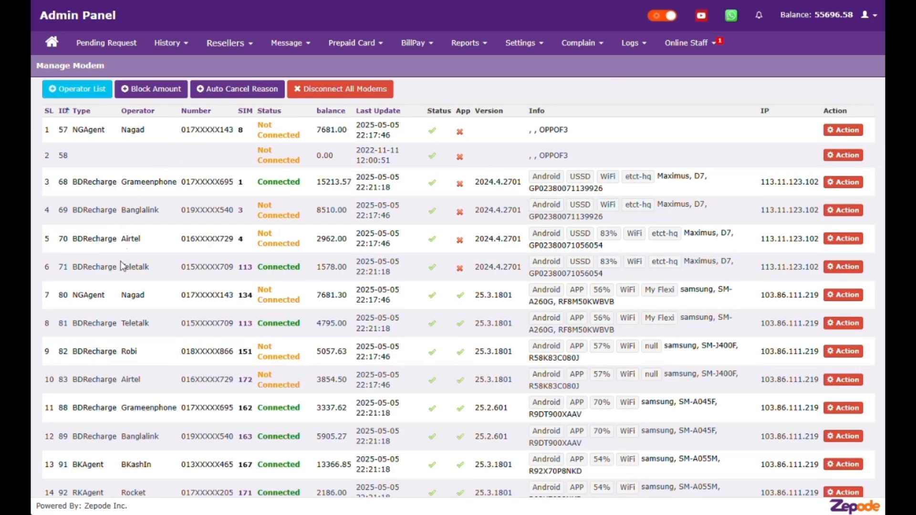
Step: Open the Operator List, review the Cancel column, and open GrameenPhone's edit window
click(71, 88)
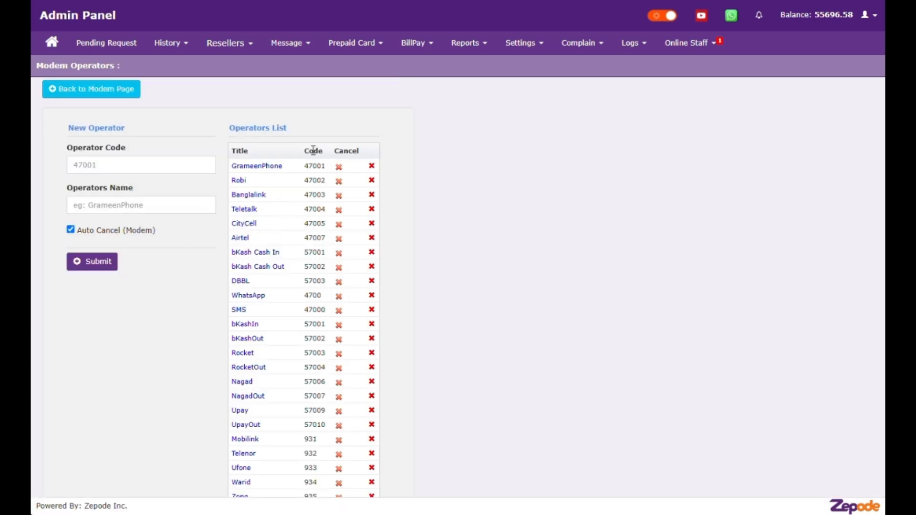
drag(339, 151, 356, 149)
scroll(341, 245, down, 5)
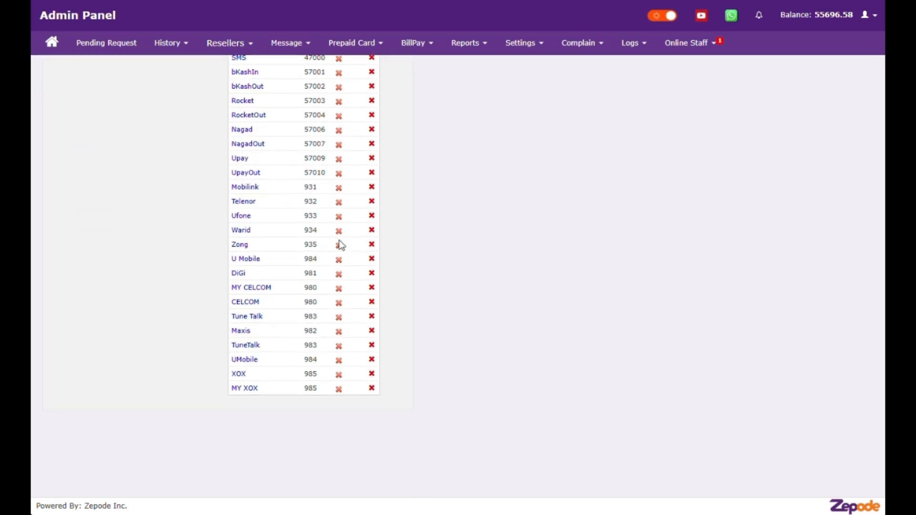
scroll(341, 245, up, 5)
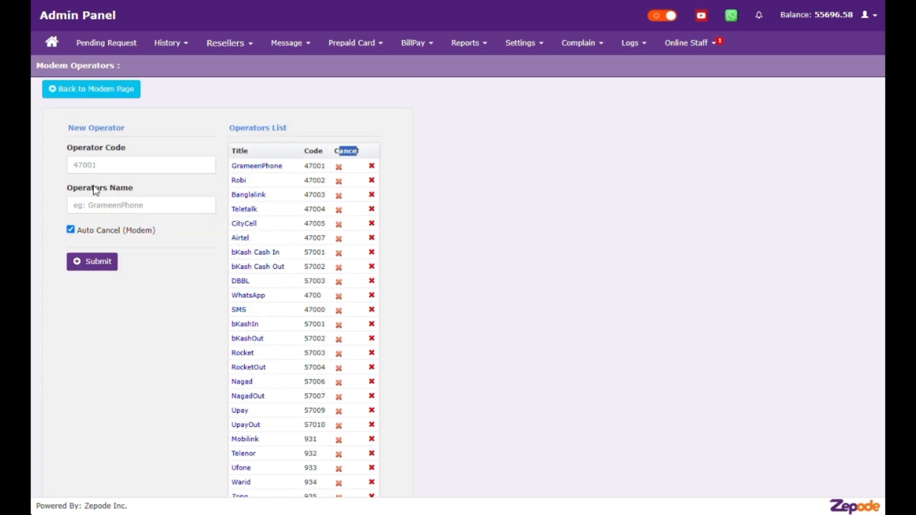
click(253, 168)
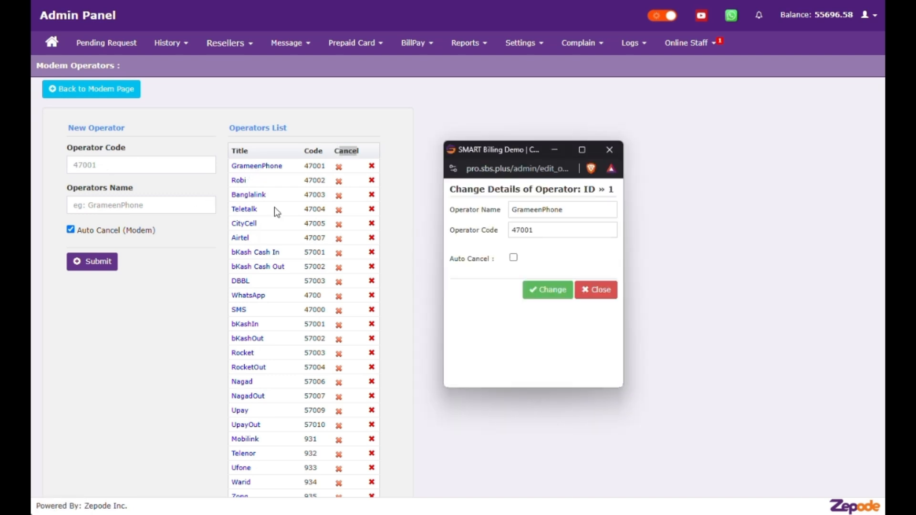
drag(453, 258, 489, 261)
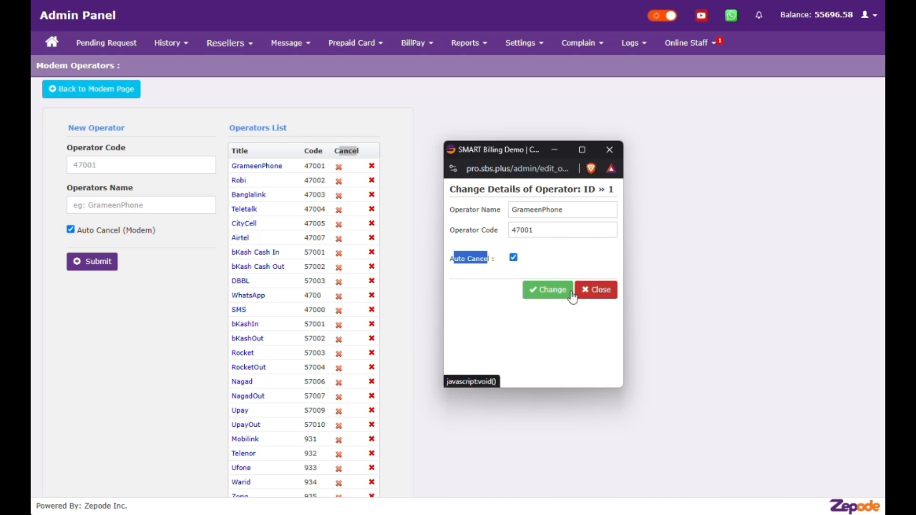
click(548, 289)
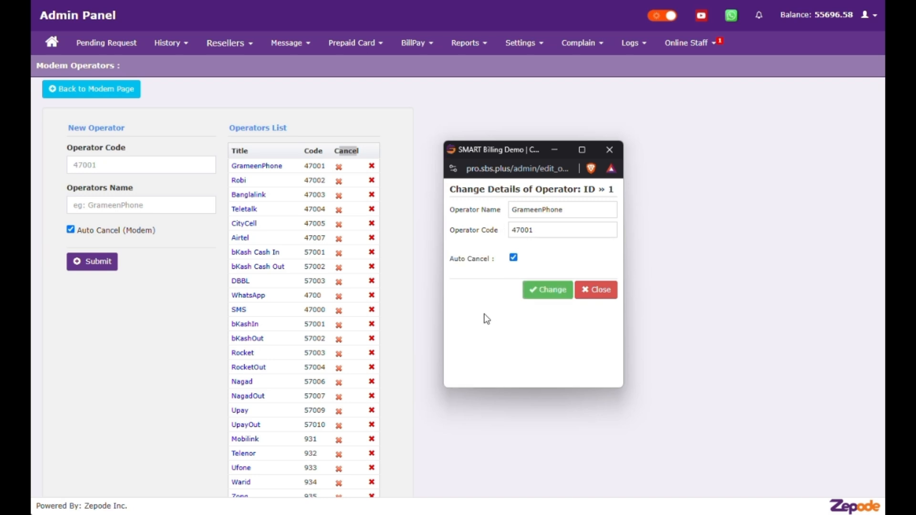
click(596, 290)
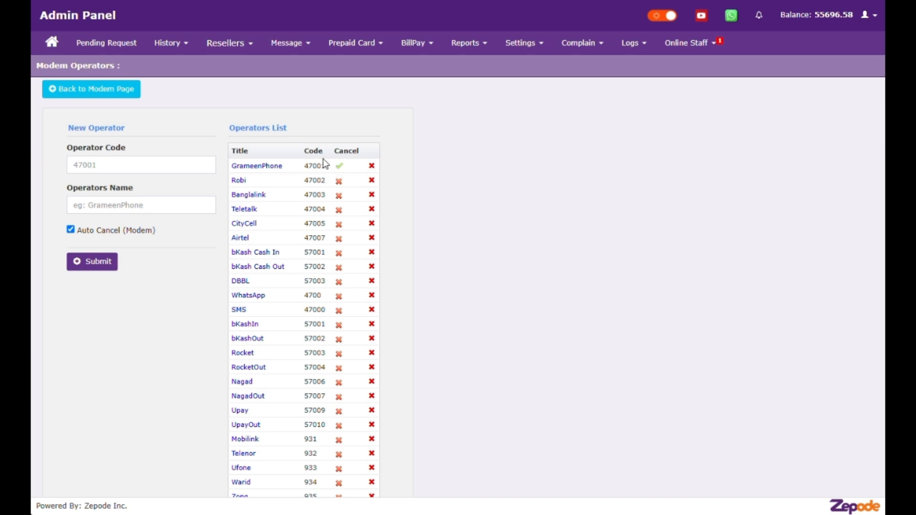
Step: Return to the modem page, open Block Amount, and choose GrameenPhone for a new entry
click(61, 95)
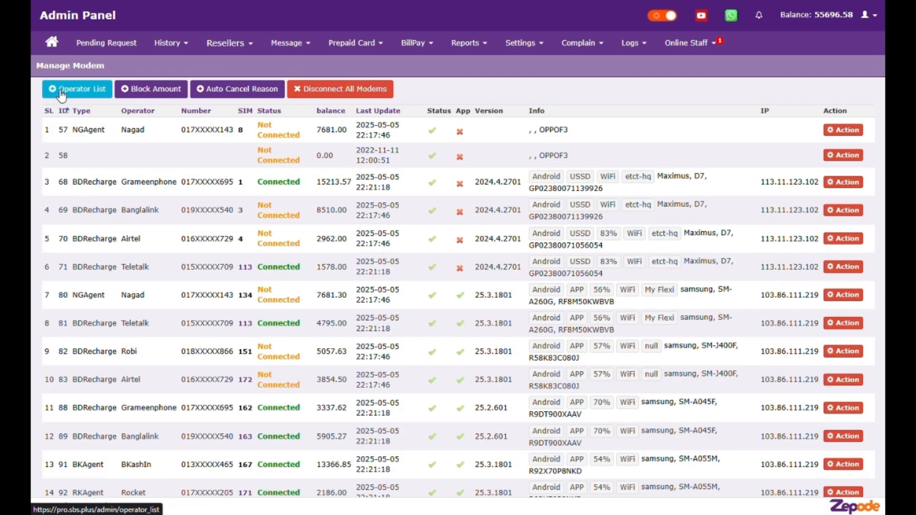
click(159, 92)
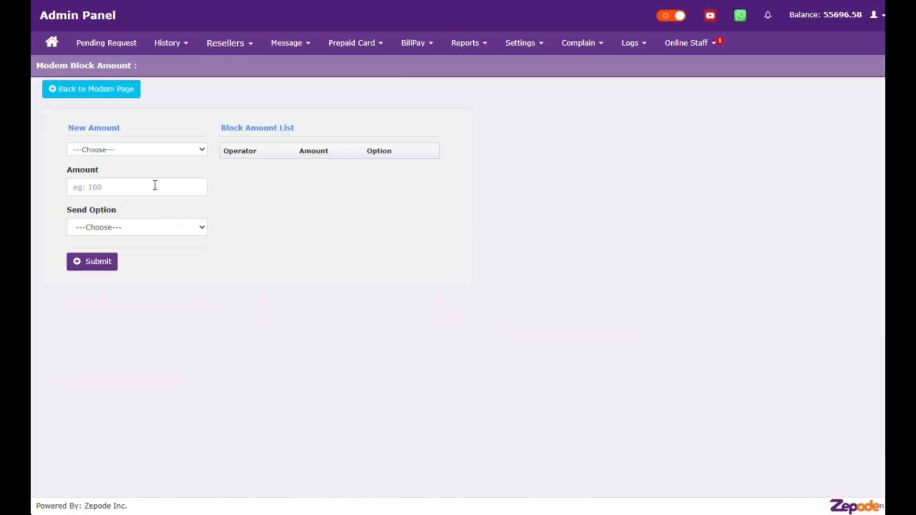
click(159, 149)
click(137, 178)
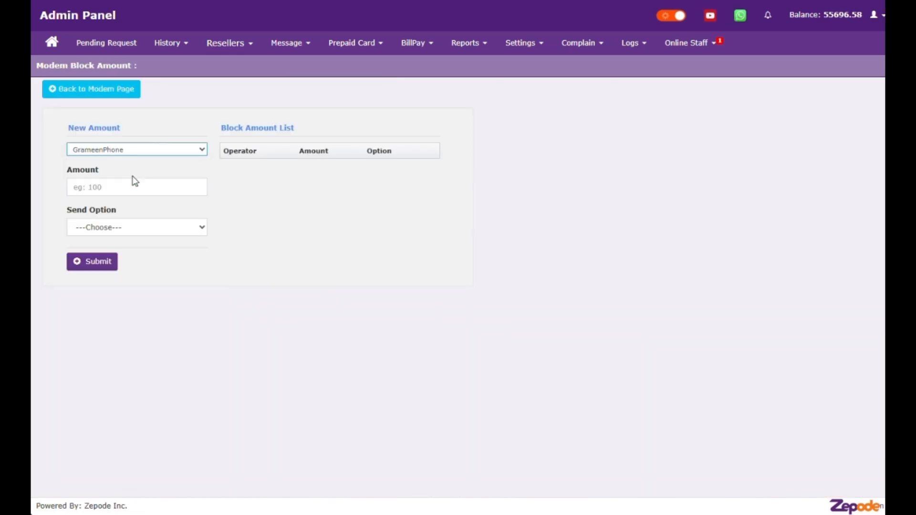
Step: Enter amount 199 with send option PowerLoad Select Offer and submit it
click(130, 188)
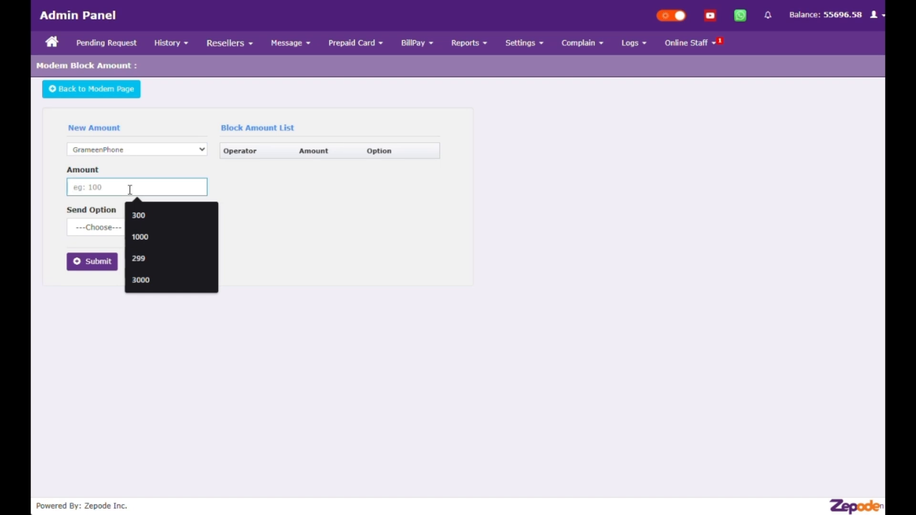
text(199)
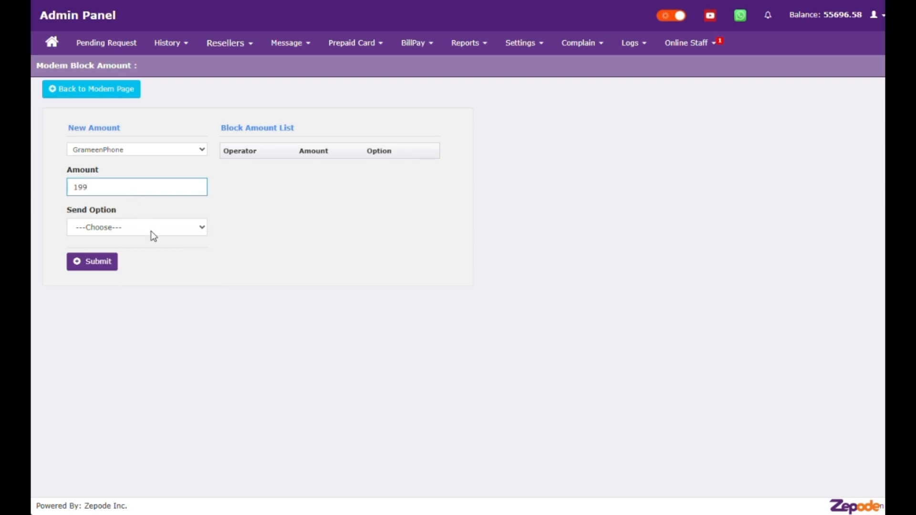
click(153, 233)
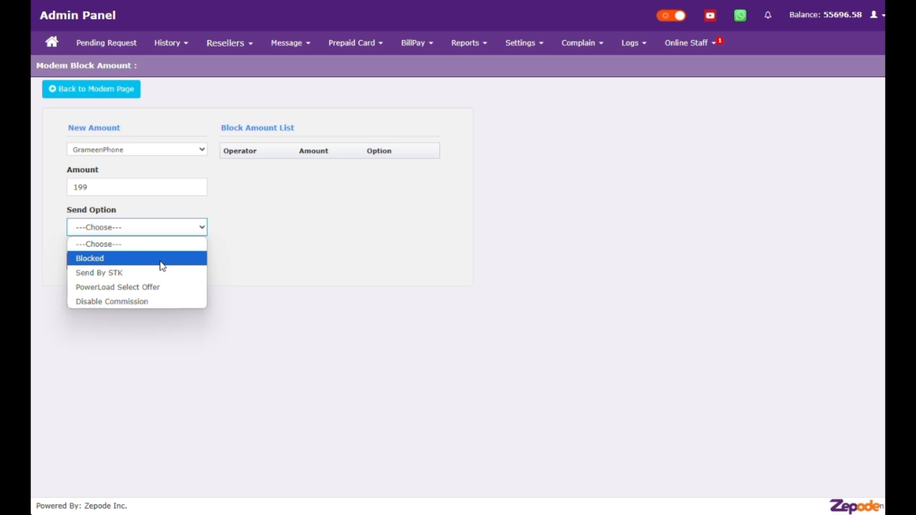
click(157, 288)
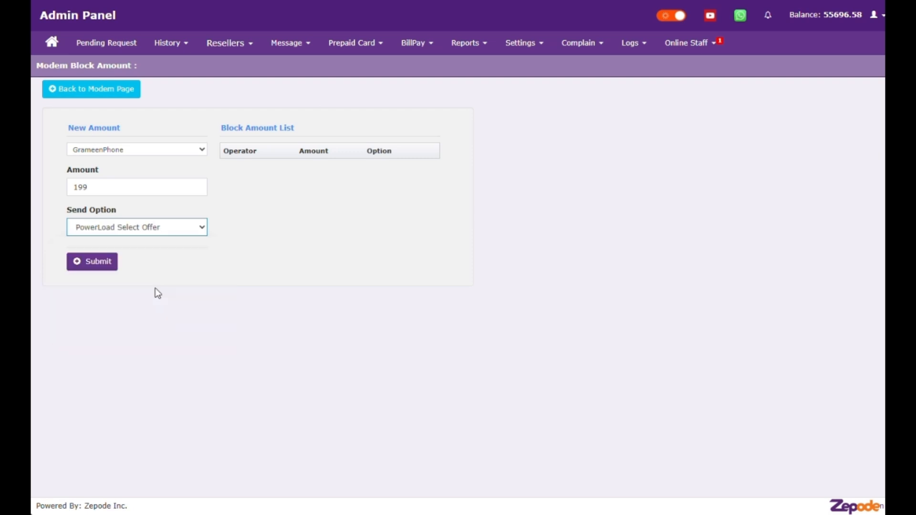
click(93, 263)
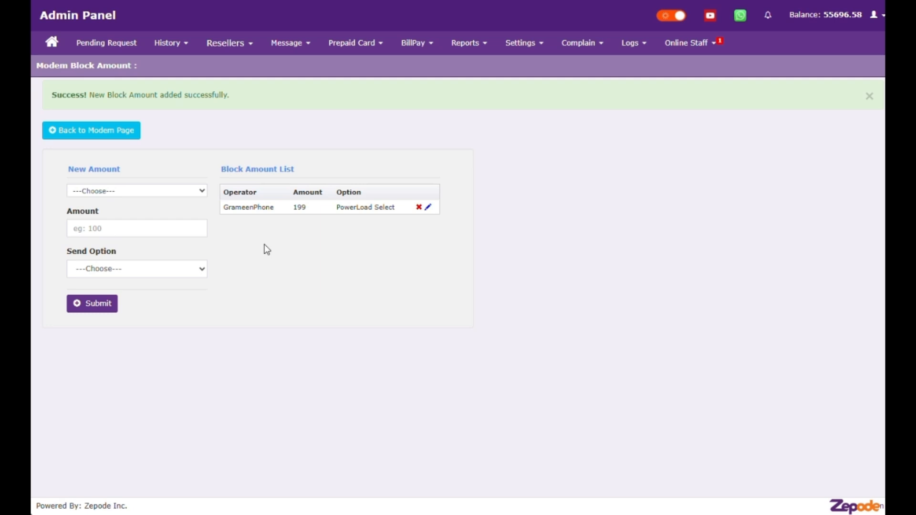
Step: Submit another GrameenPhone block amount of 19 with send option Blocked
click(130, 191)
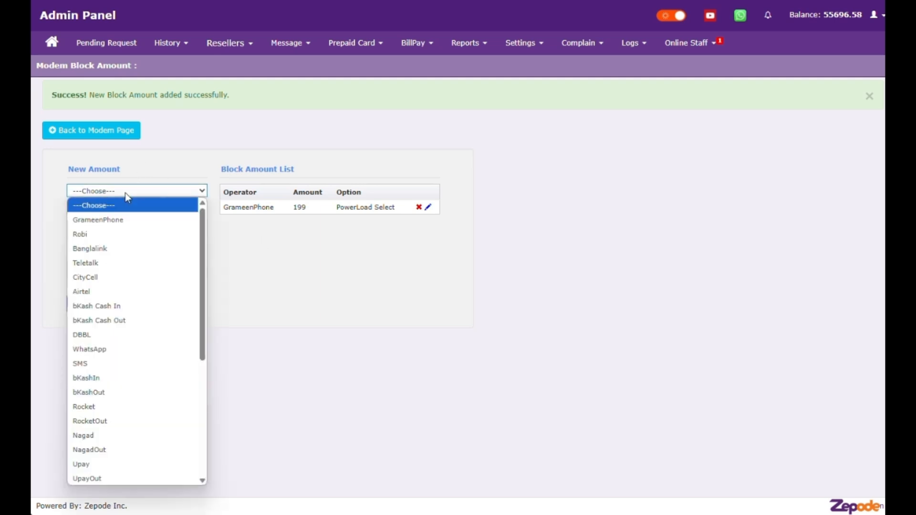
click(111, 220)
click(110, 229)
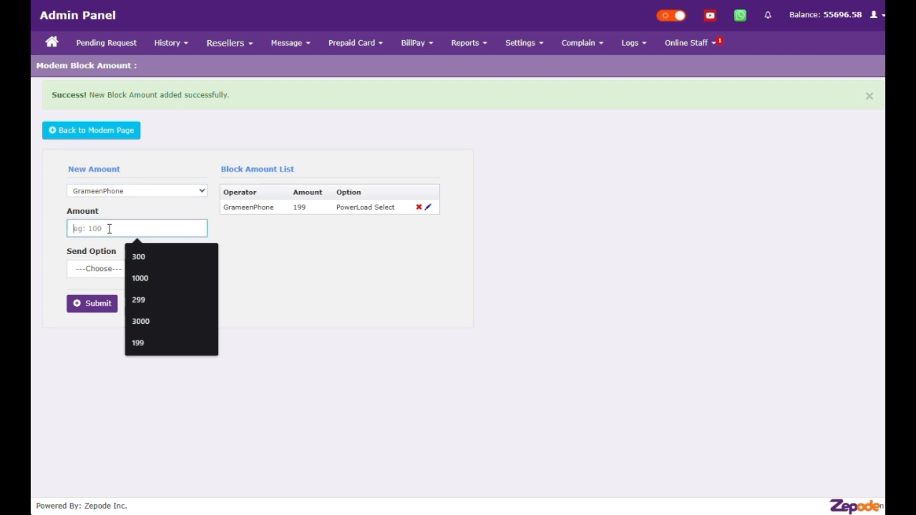
text(19)
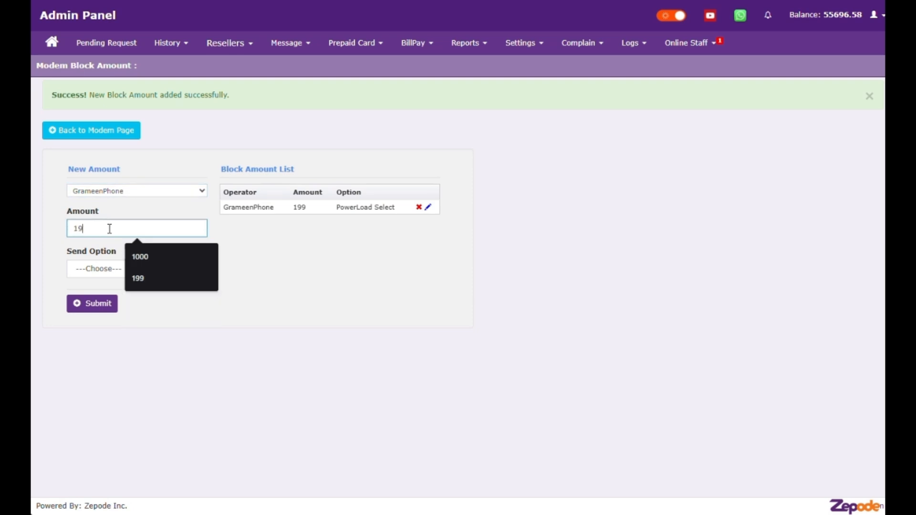
click(103, 270)
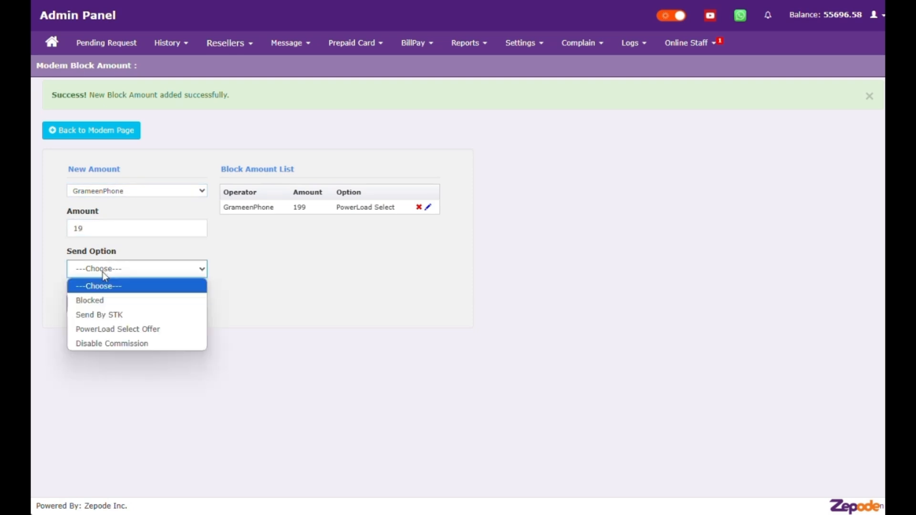
click(100, 300)
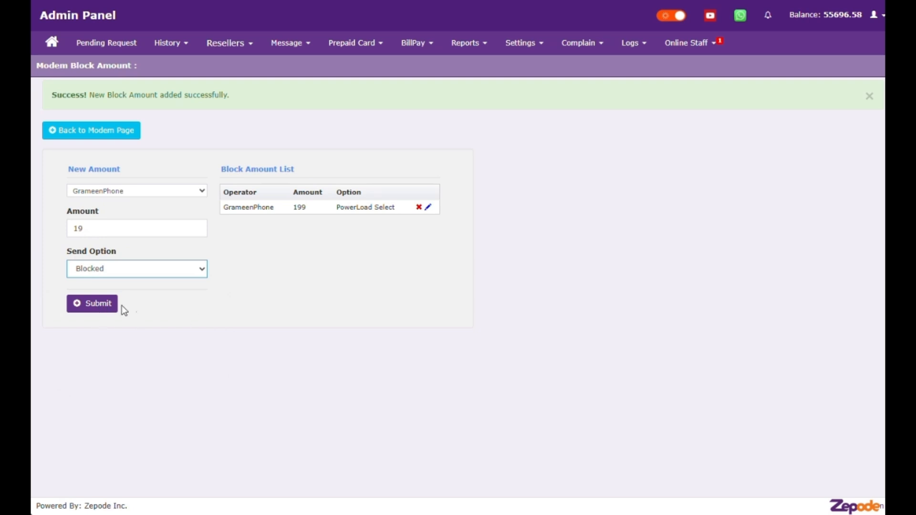
click(93, 306)
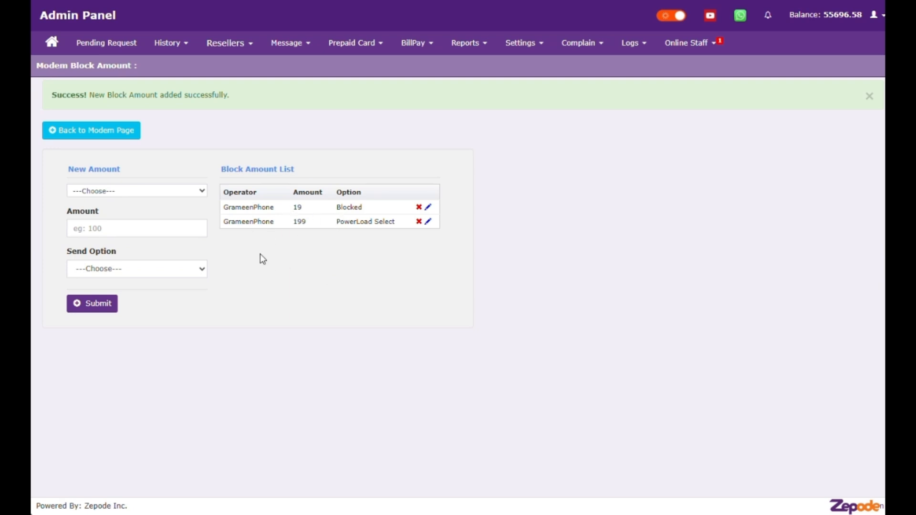
Step: On the Auto Cancel Reason page, choose GrameenPhone as operator and Cancel as status
click(66, 135)
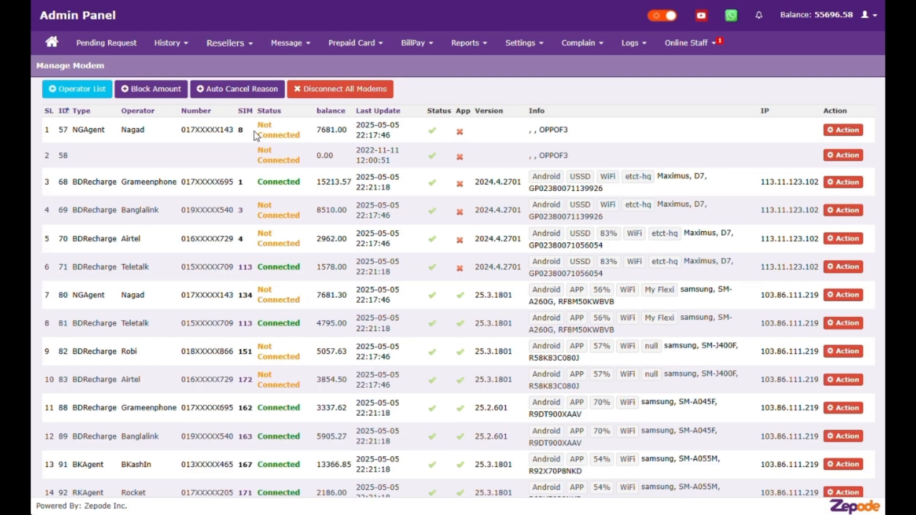
click(229, 95)
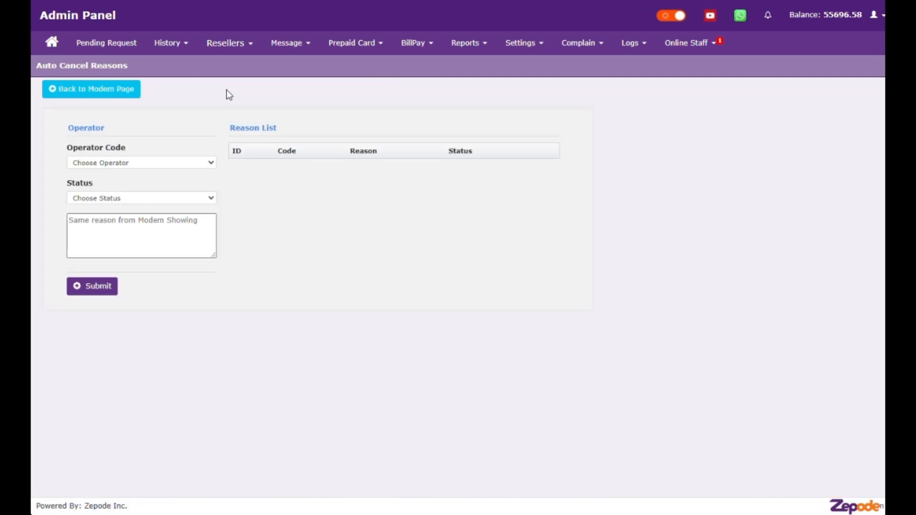
click(181, 165)
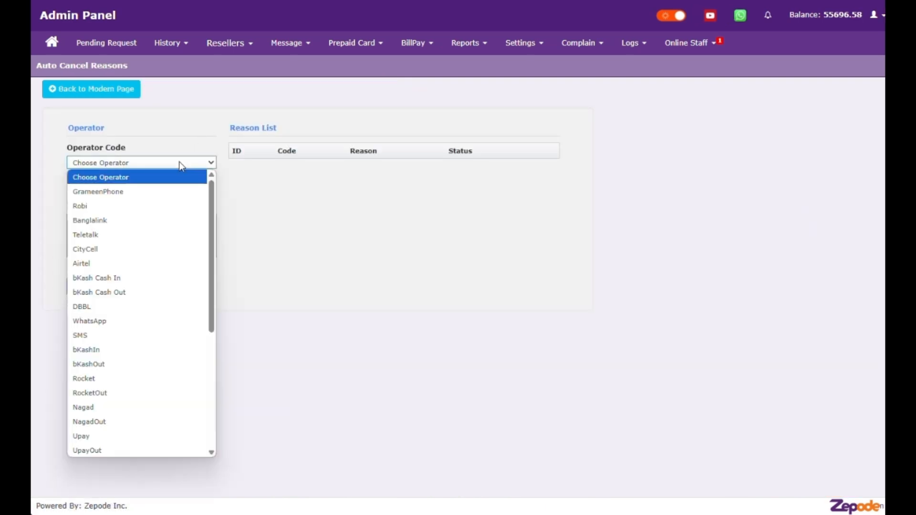
click(122, 191)
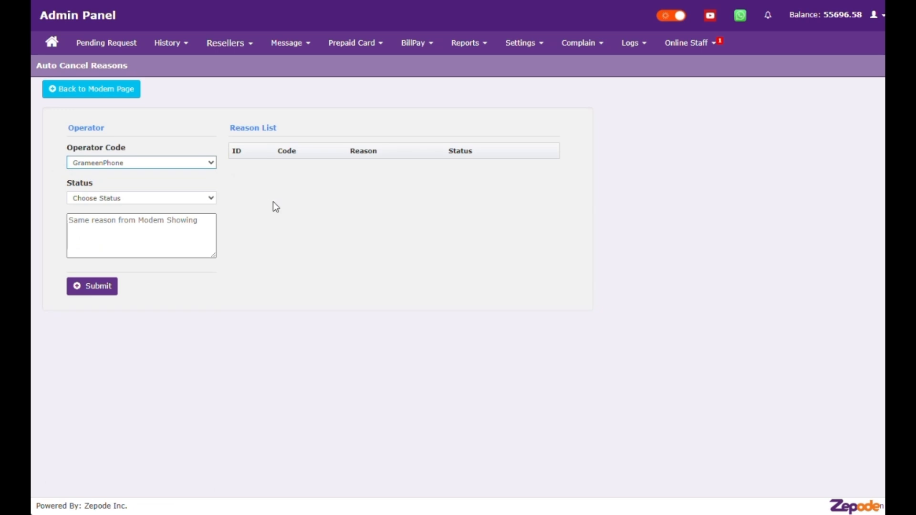
click(180, 200)
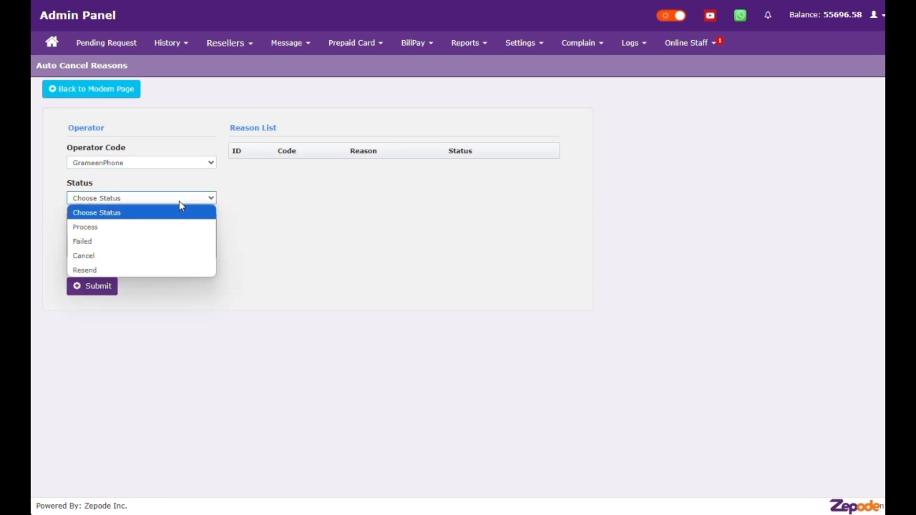
click(117, 255)
Step: Enter the reason text 'Subscriber not found' and submit it
click(277, 236)
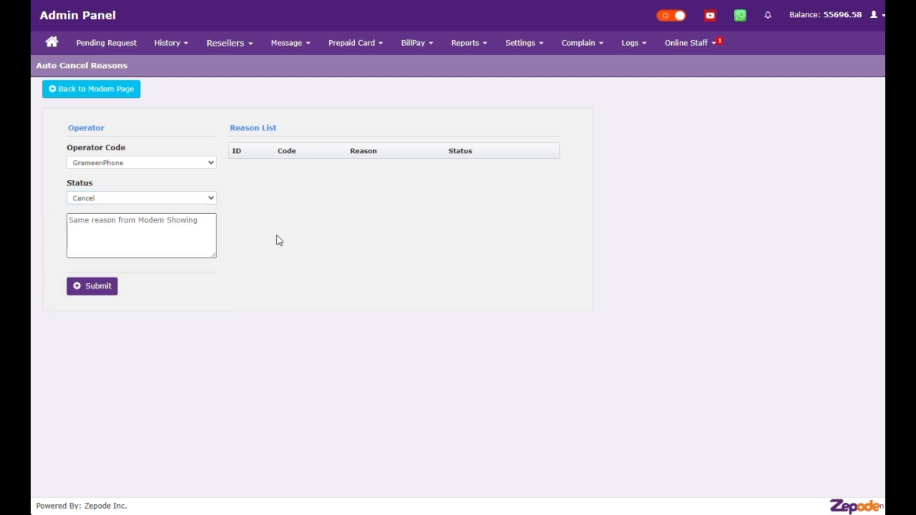
click(154, 224)
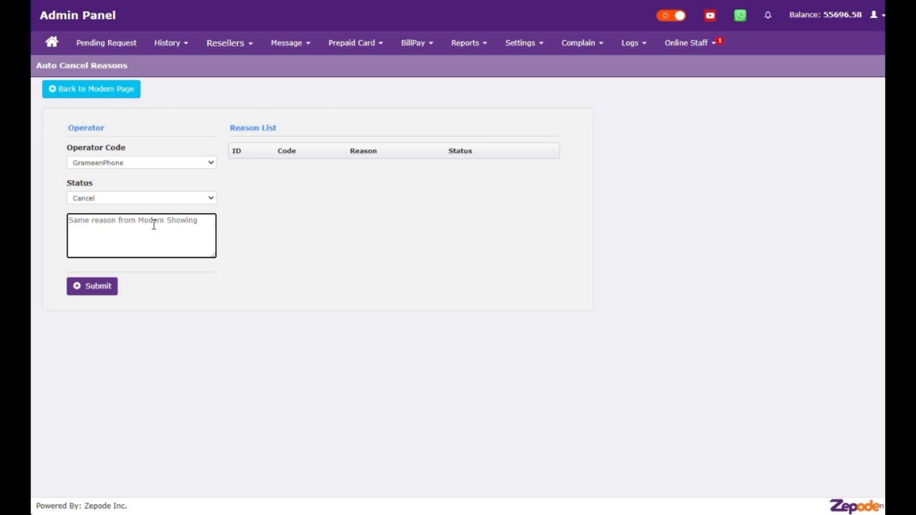
text(Sub)
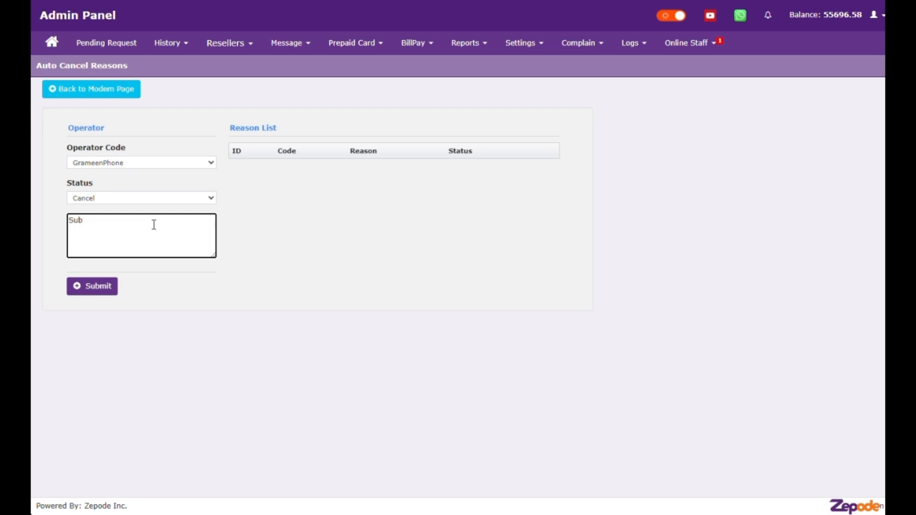
text(sc)
text(iber)
text(not found)
click(98, 289)
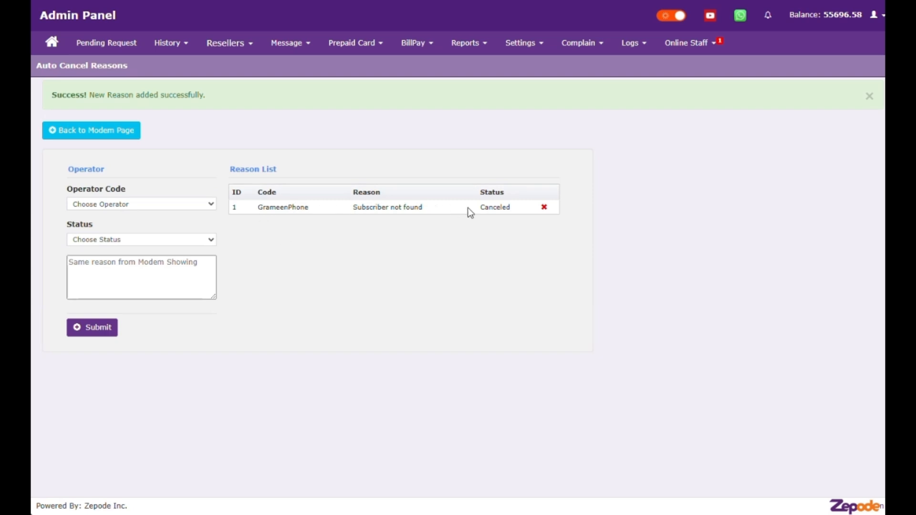
drag(500, 208, 510, 210)
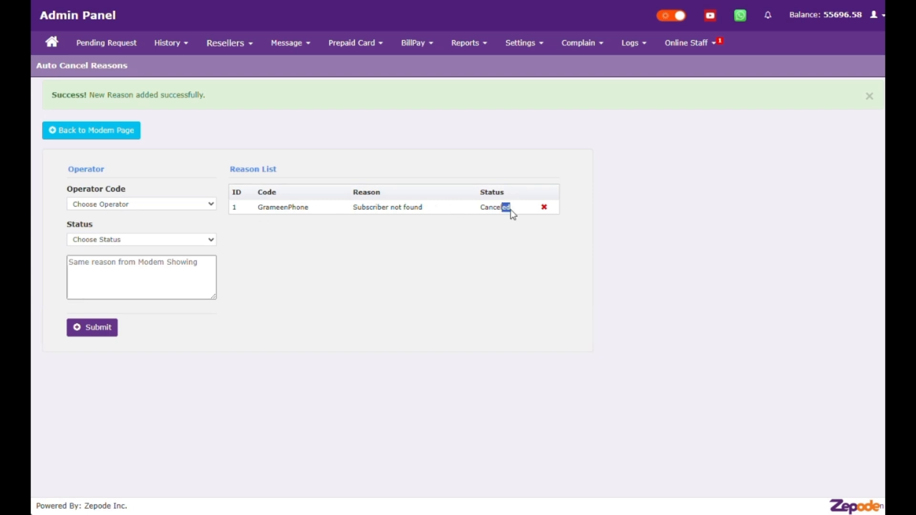
Step: Go back to the dashboard and scroll to the Reseller Balance (4,000.00) and Modem Balance (55,696.58) panels
click(440, 259)
click(104, 130)
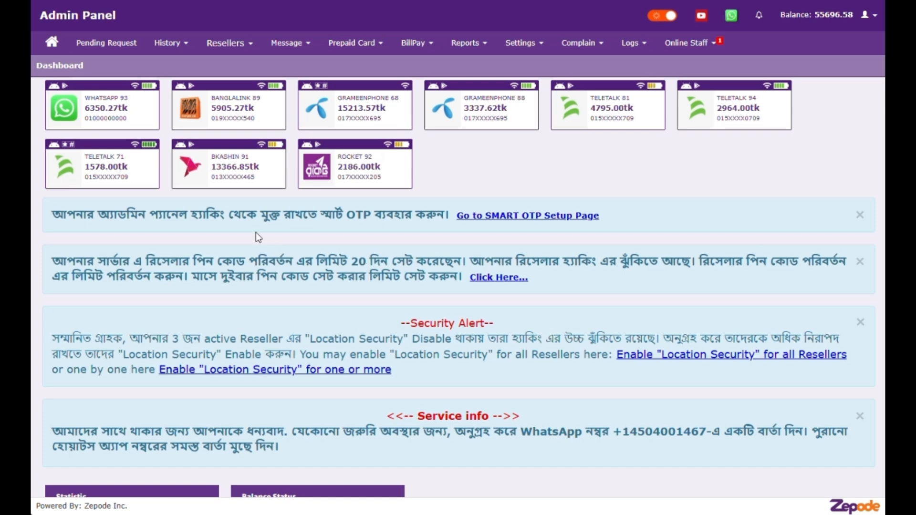
scroll(255, 233, down, 1)
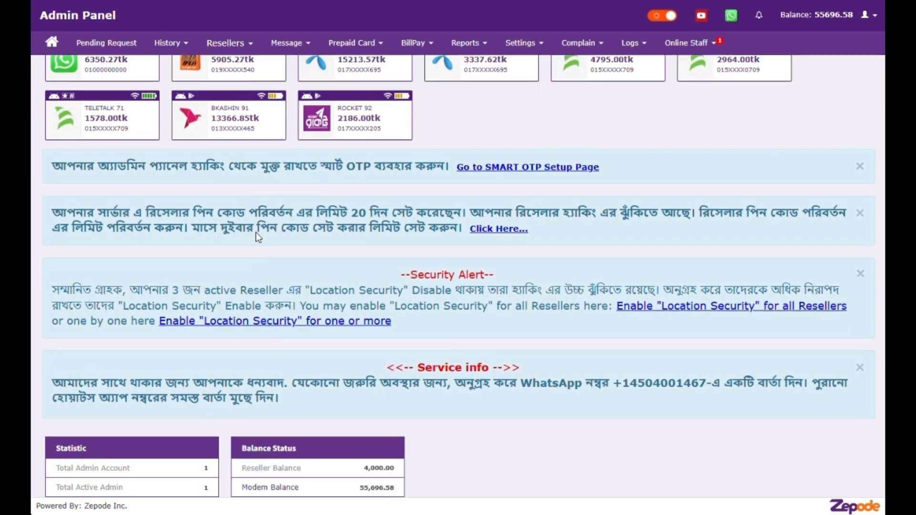